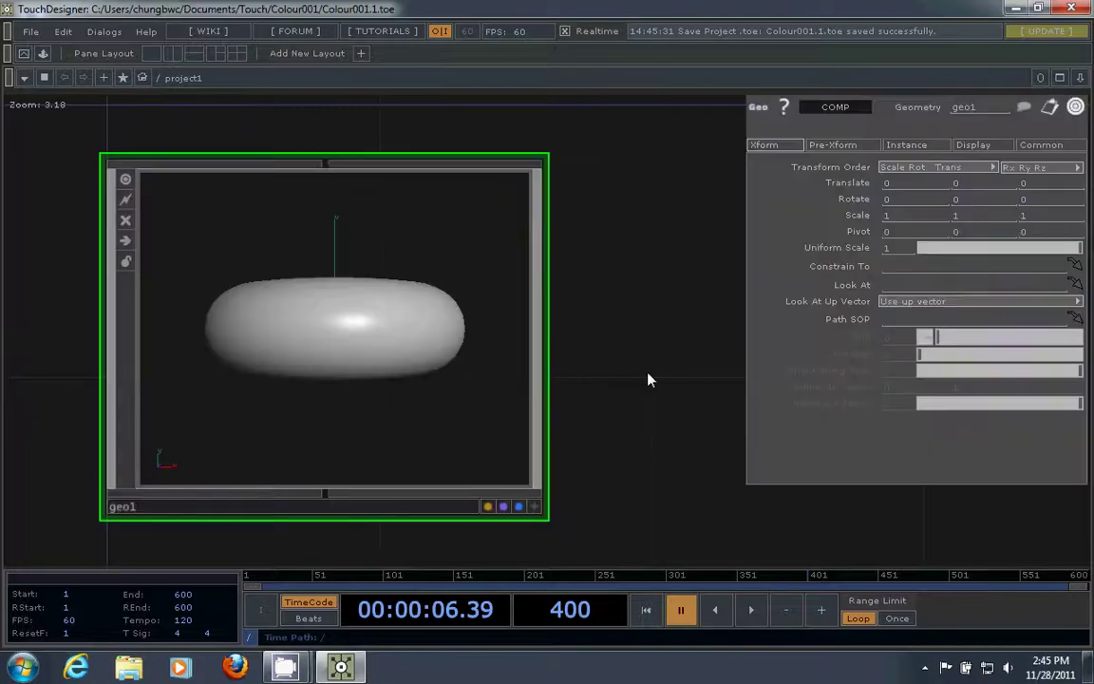
Step: Add a Light component to the network directly beside the geo1 component
key("p")
left_click_drag(569, 382, 416, 354)
key("Tab")
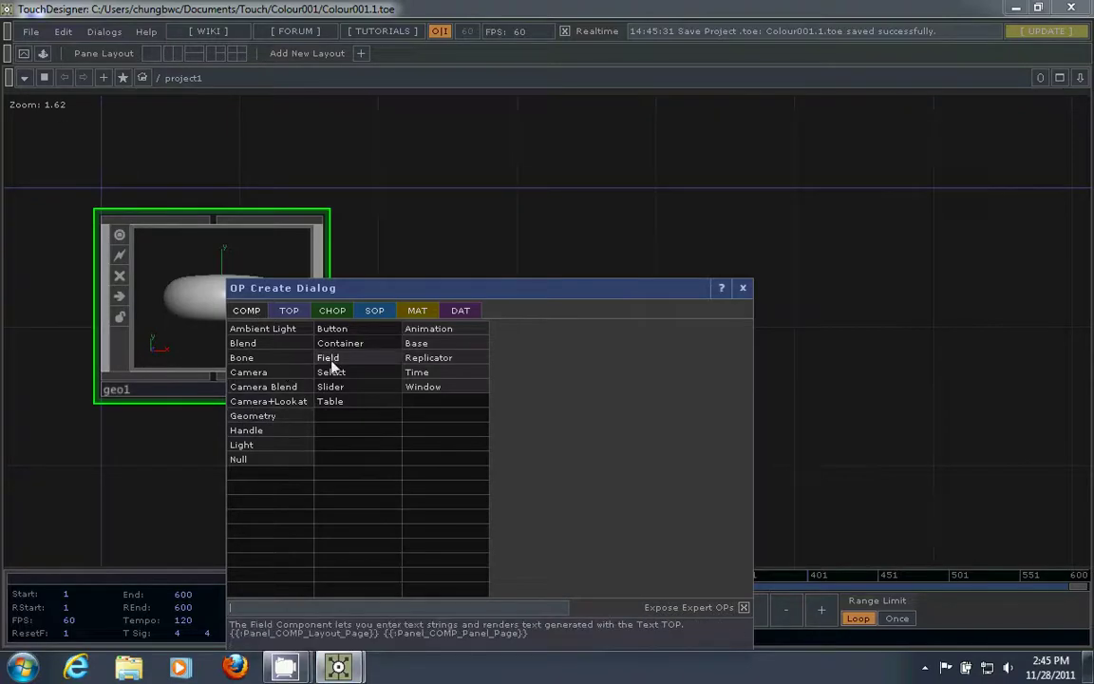
left_click(243, 446)
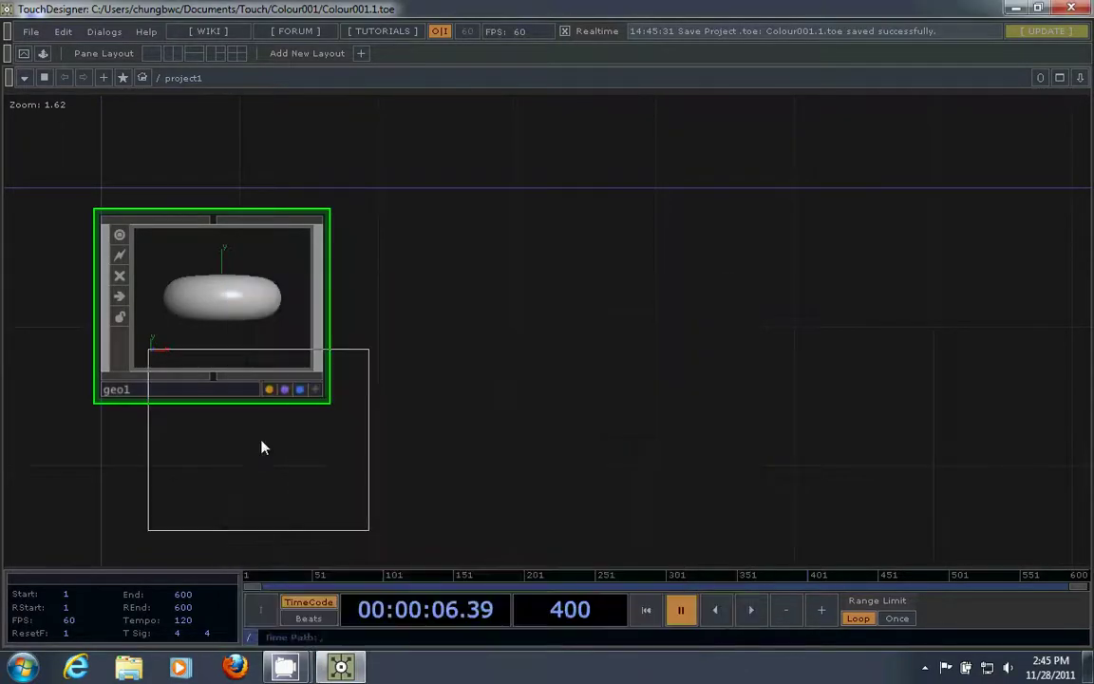
left_click(464, 314)
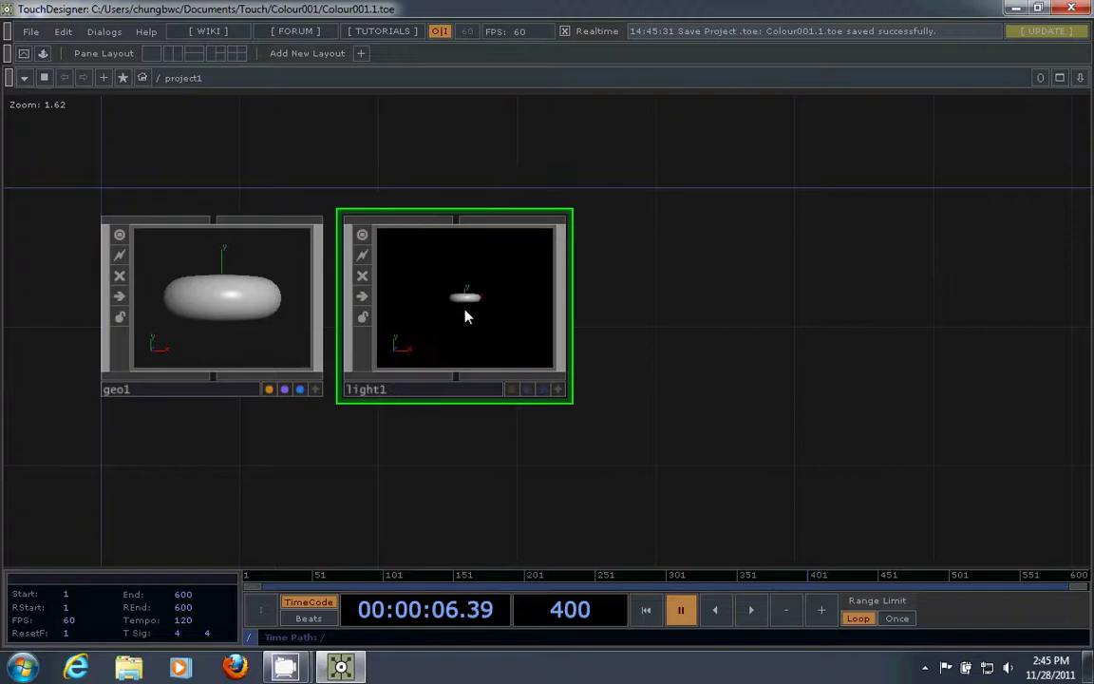
Step: Add a Camera component to the network on the far side of light1
key("Tab")
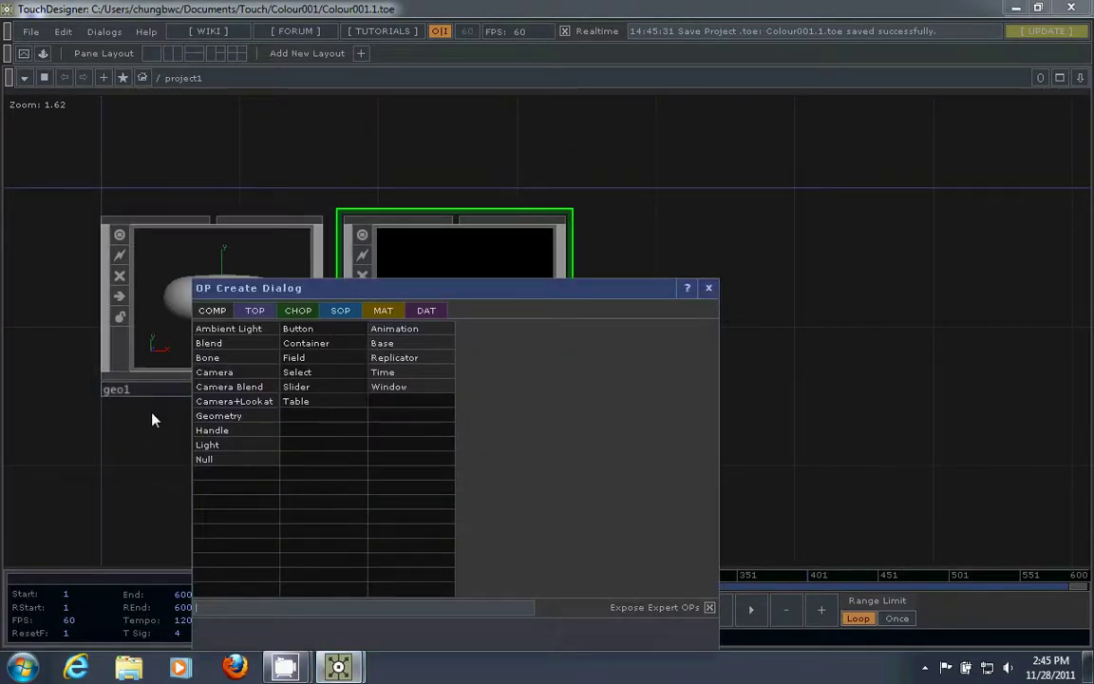
left_click(204, 373)
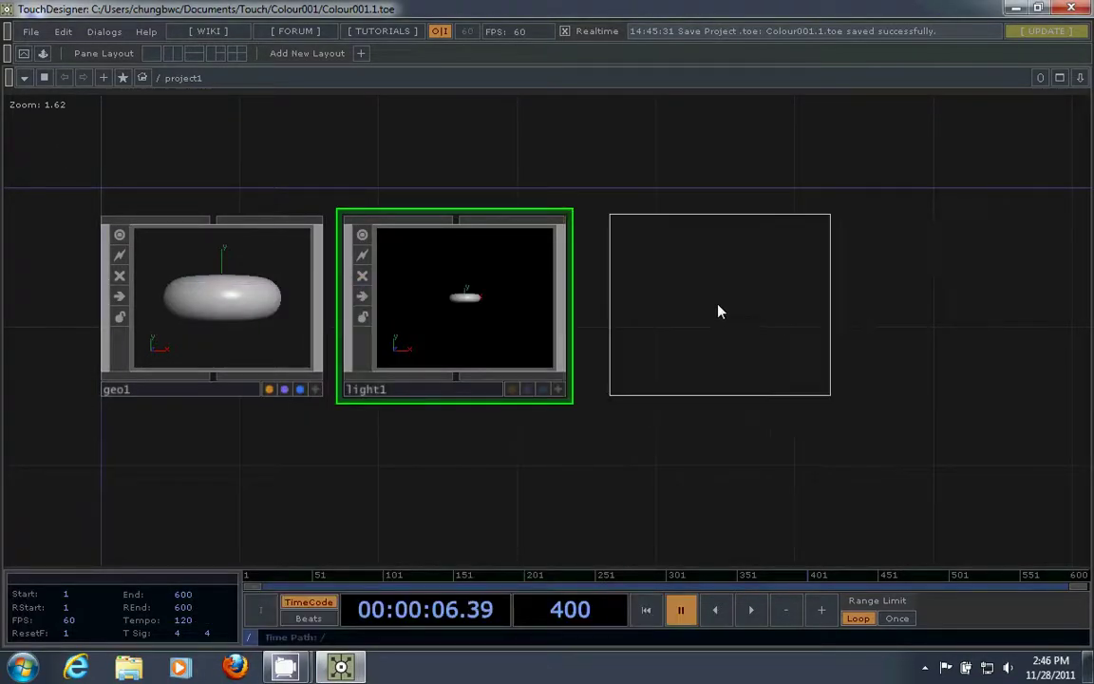
left_click(712, 311)
Step: Add a Render TOP below light1 to render the geometry, light and camera
scroll(679, 493, "down", 3)
left_click_drag(679, 493, 446, 407)
key("Tab")
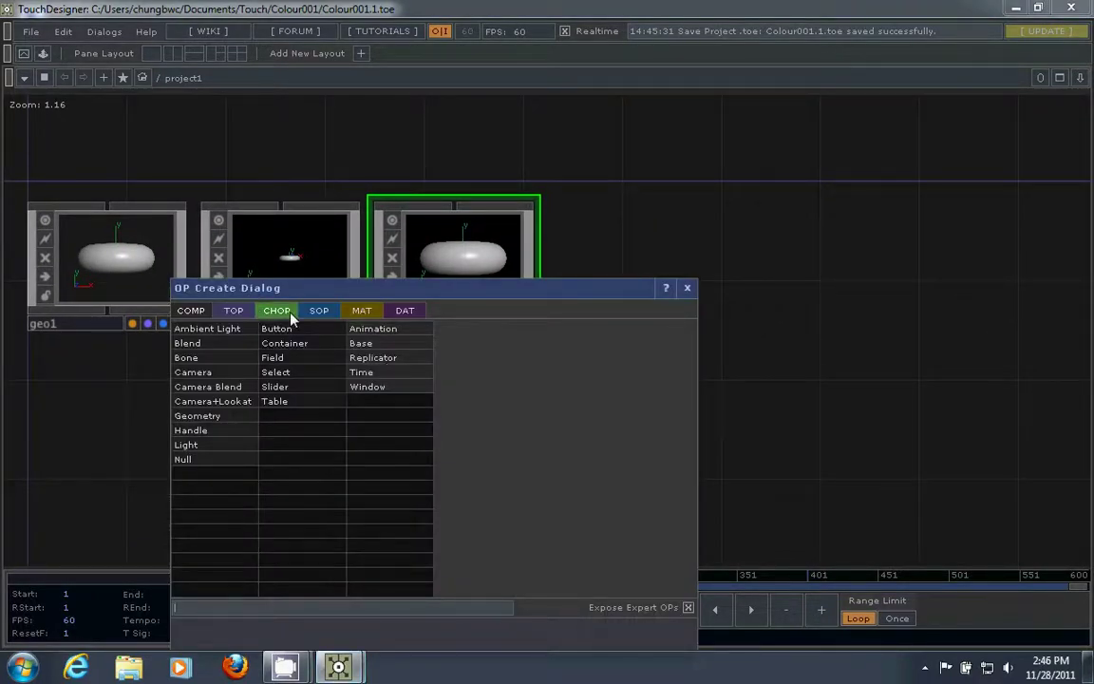
left_click(232, 310)
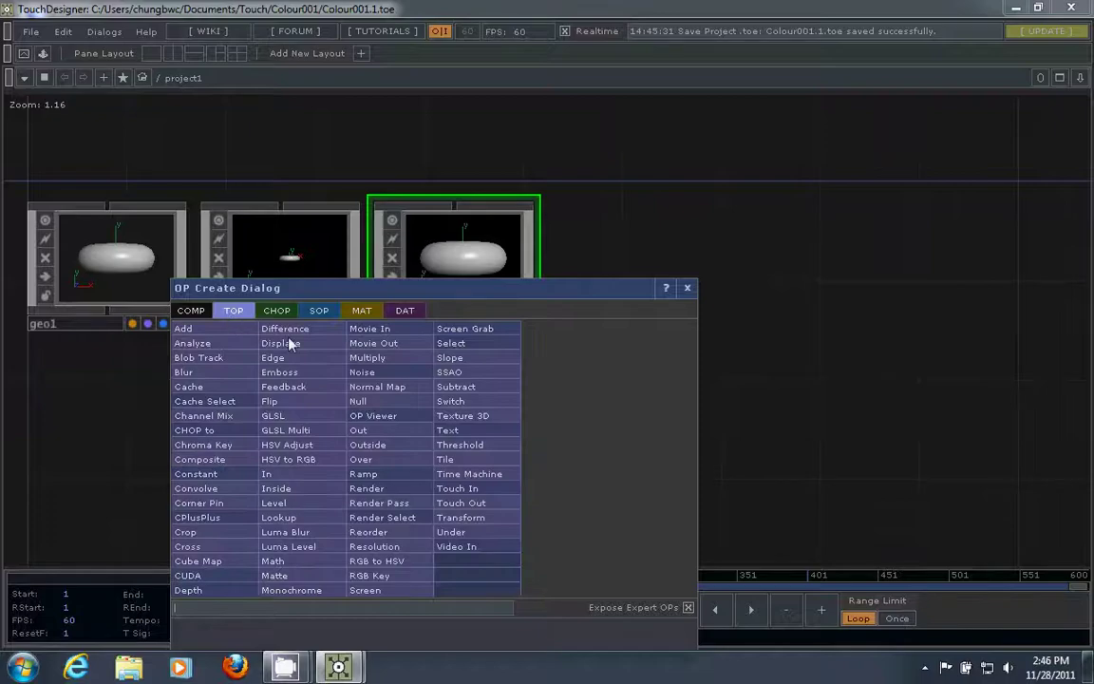
left_click(387, 493)
left_click(281, 430)
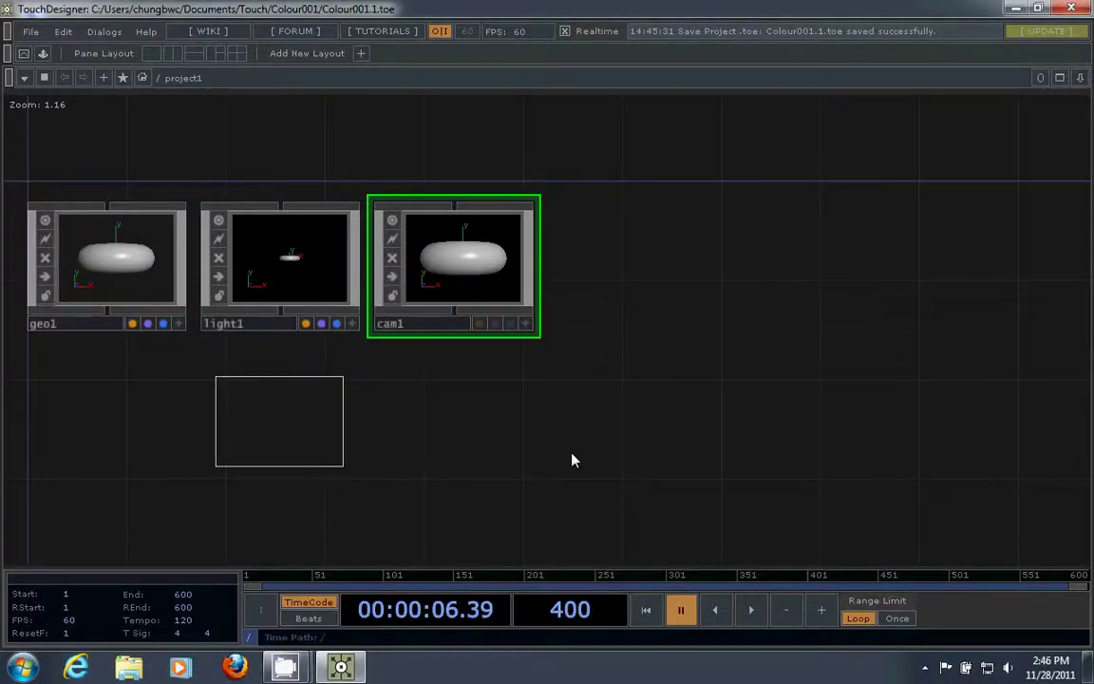
Step: Add a Phong material operator in the empty area above light1
left_click_drag(746, 354, 799, 408)
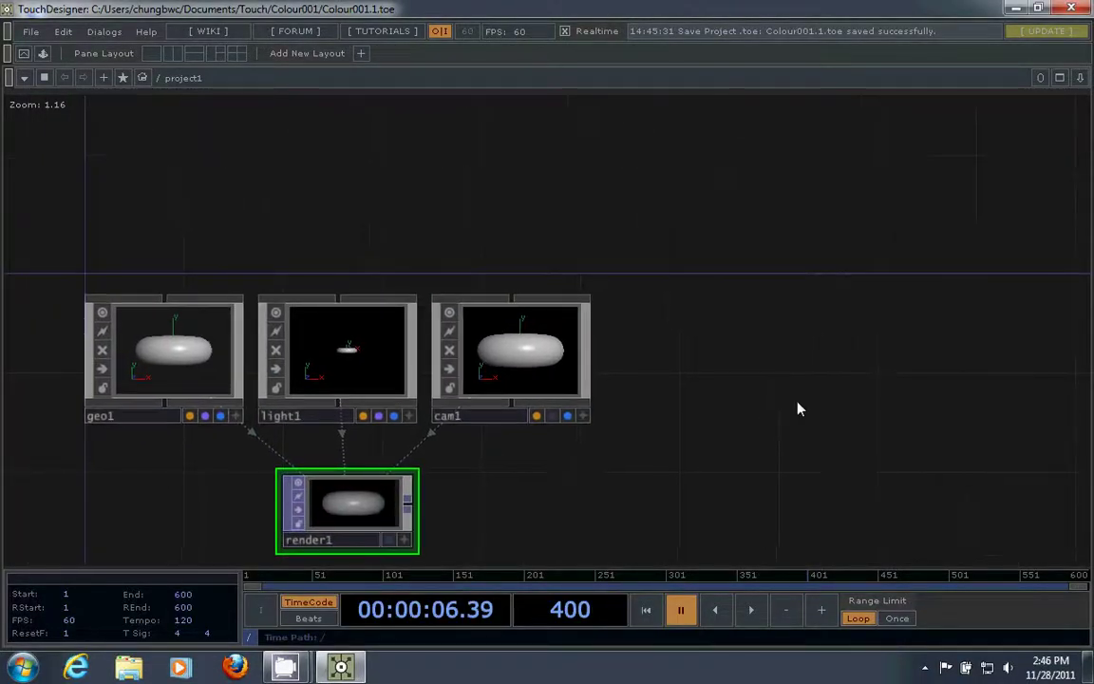
key("Tab")
left_click(715, 310)
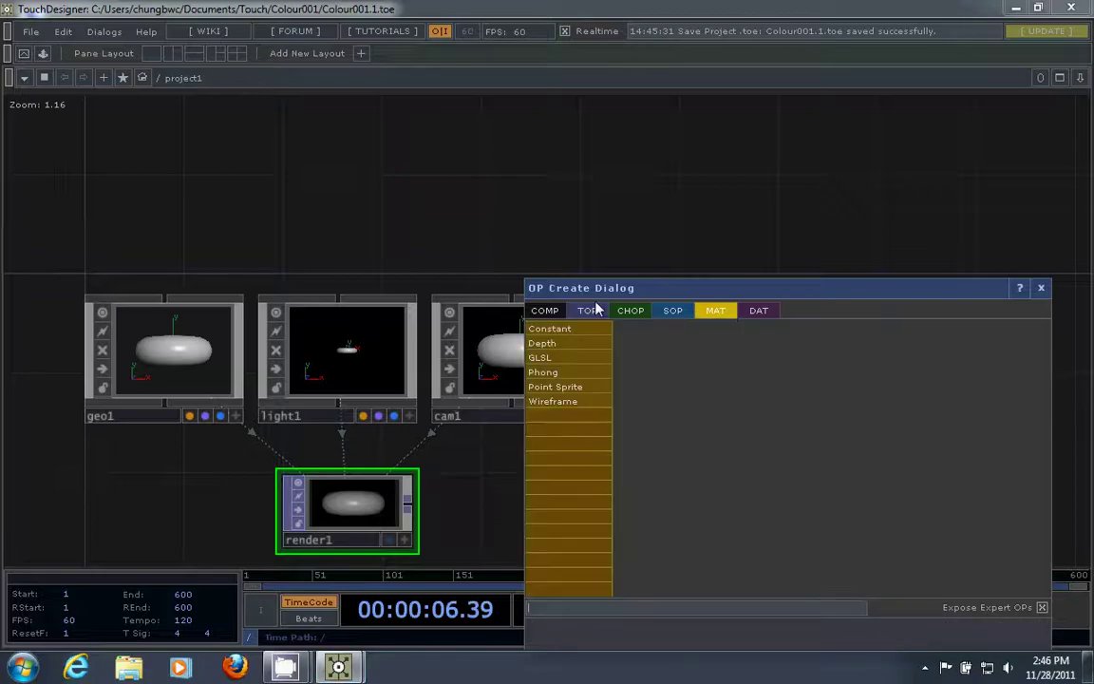
left_click(543, 372)
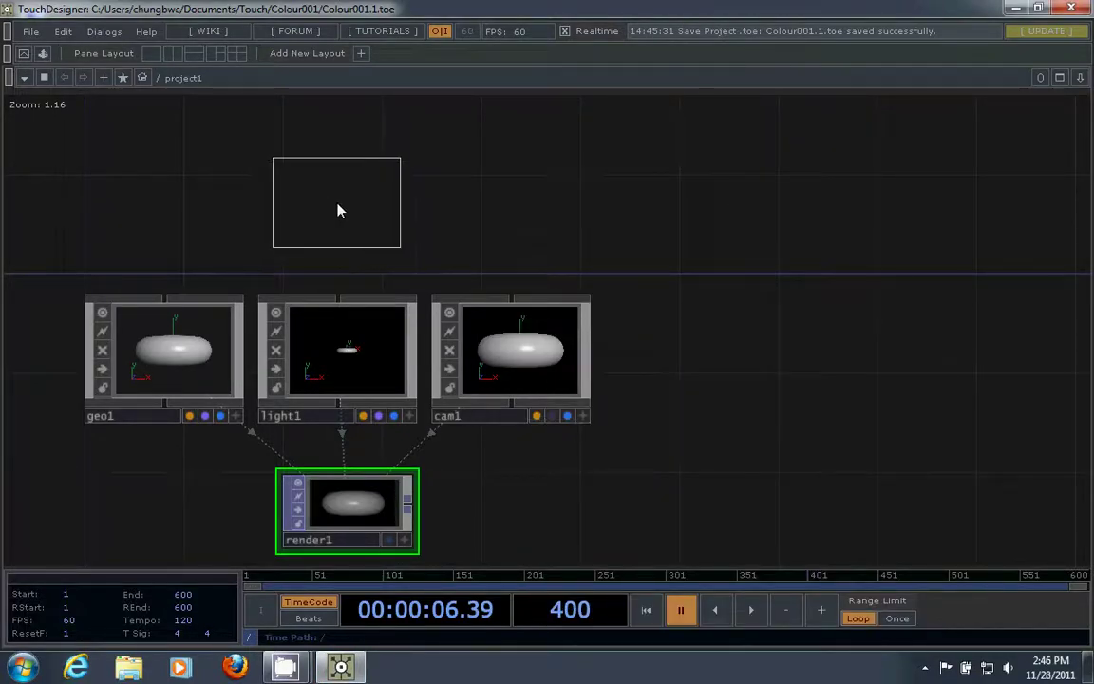
left_click(339, 209)
Step: Assign the phong1 material to the geo1 component through its Material parameter
left_click_drag(691, 211, 657, 214)
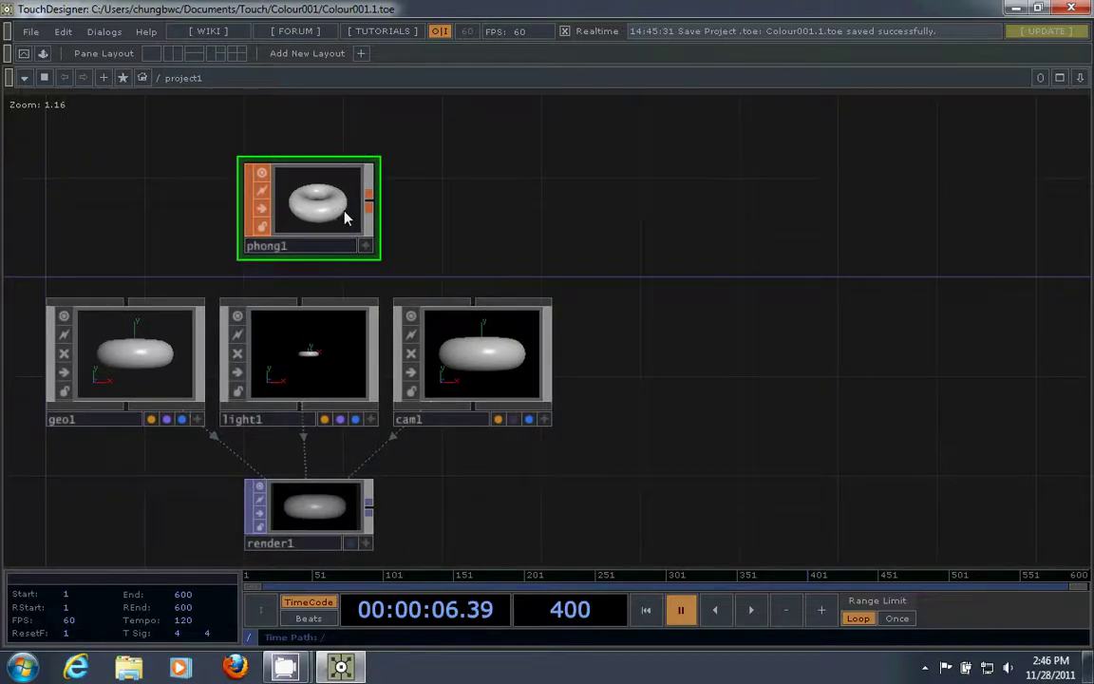
left_click(139, 351)
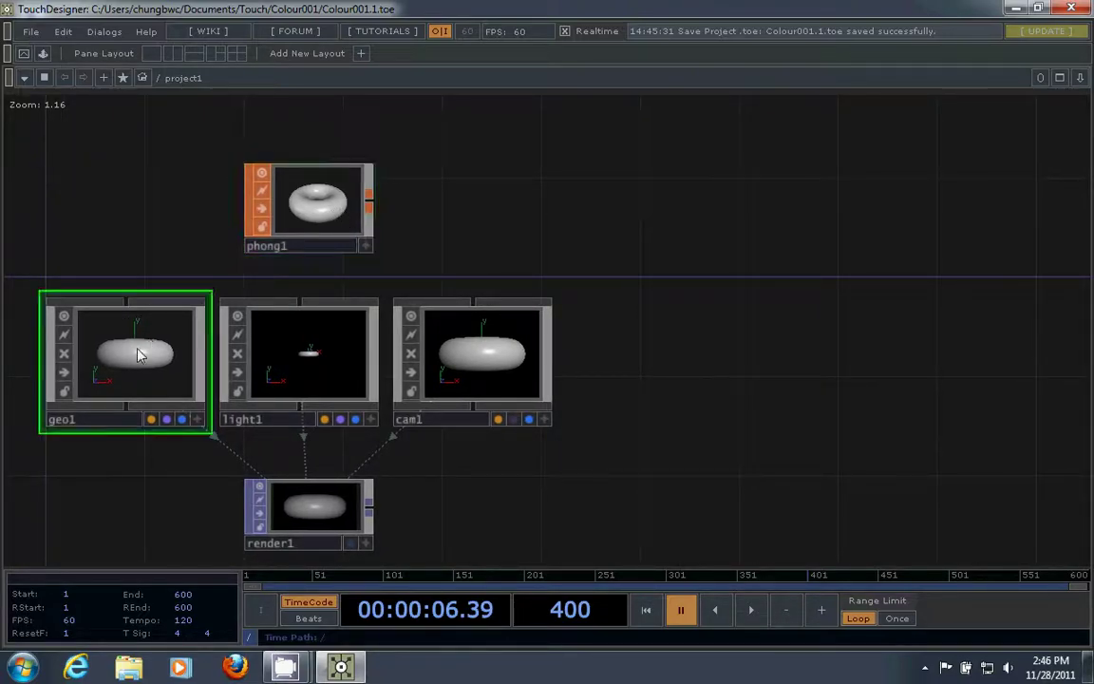
key("p")
left_click(973, 147)
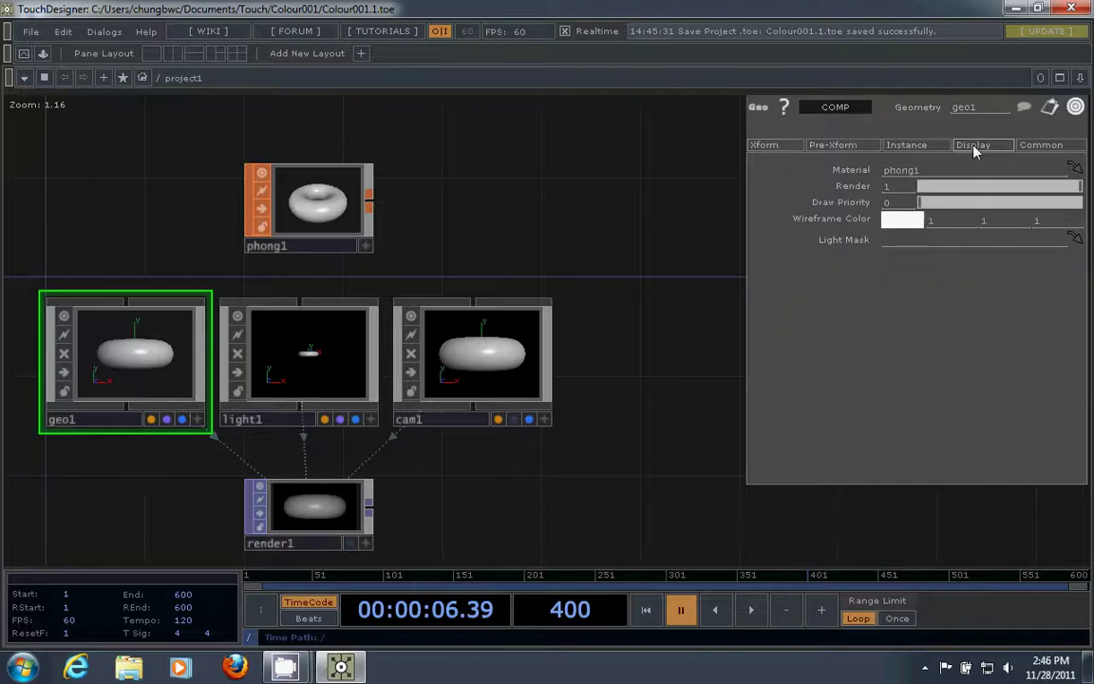
left_click_drag(287, 219, 907, 171)
key("p")
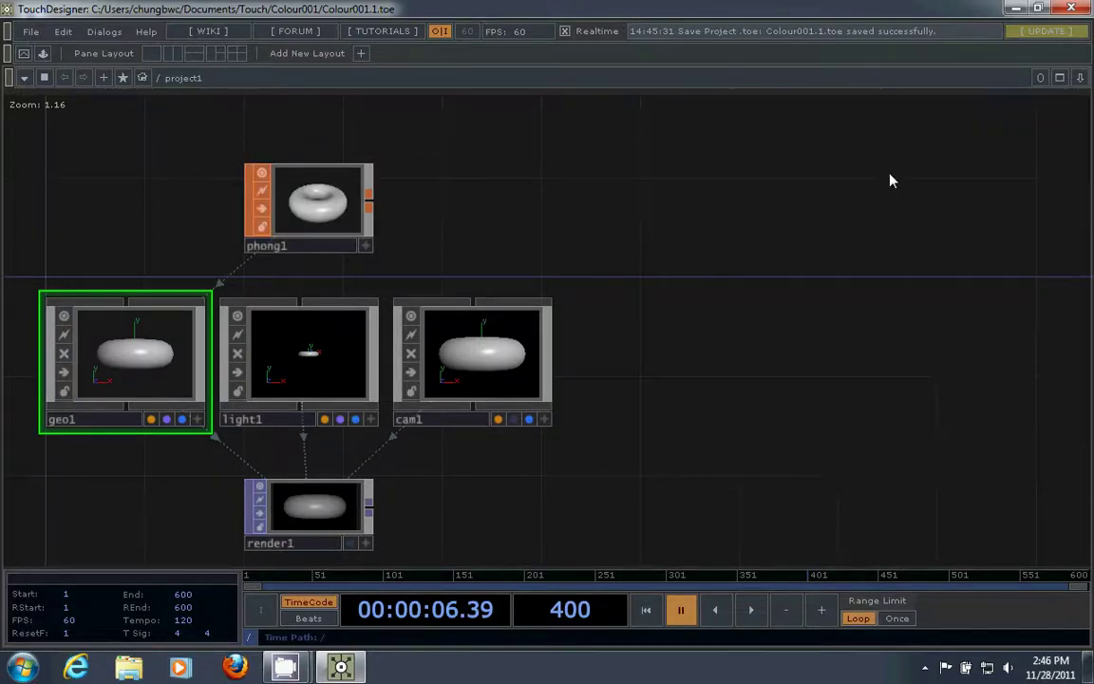
Step: Try a Y rotation of 30 on geo1 and check the torus inside the component
left_click_drag(748, 352, 734, 280)
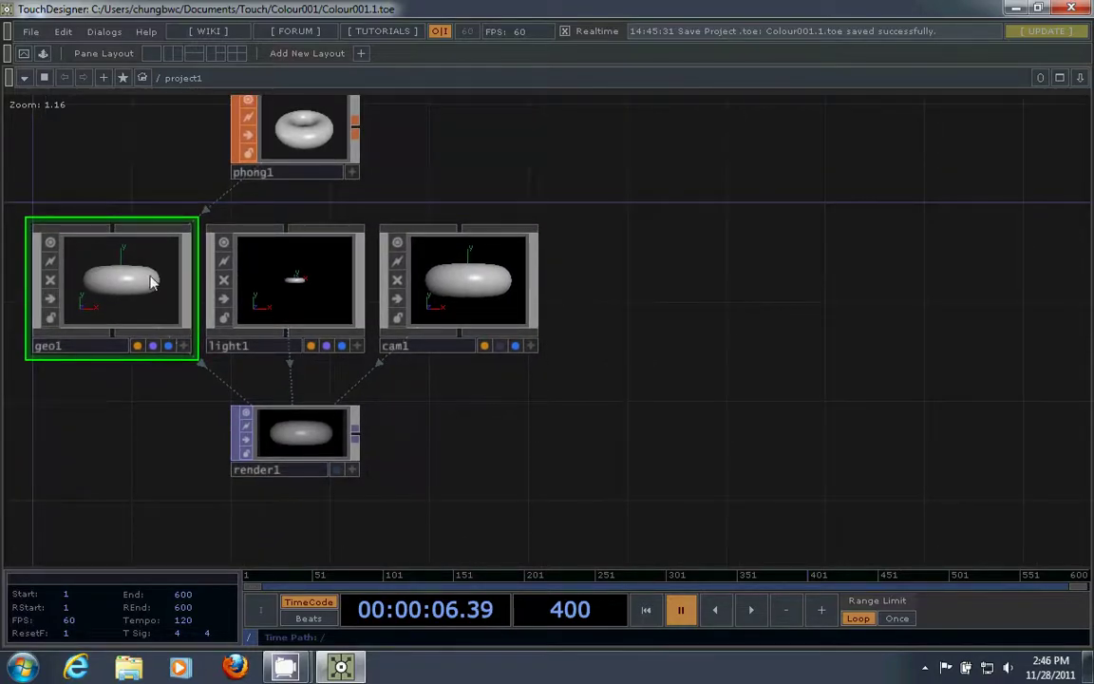
key("p")
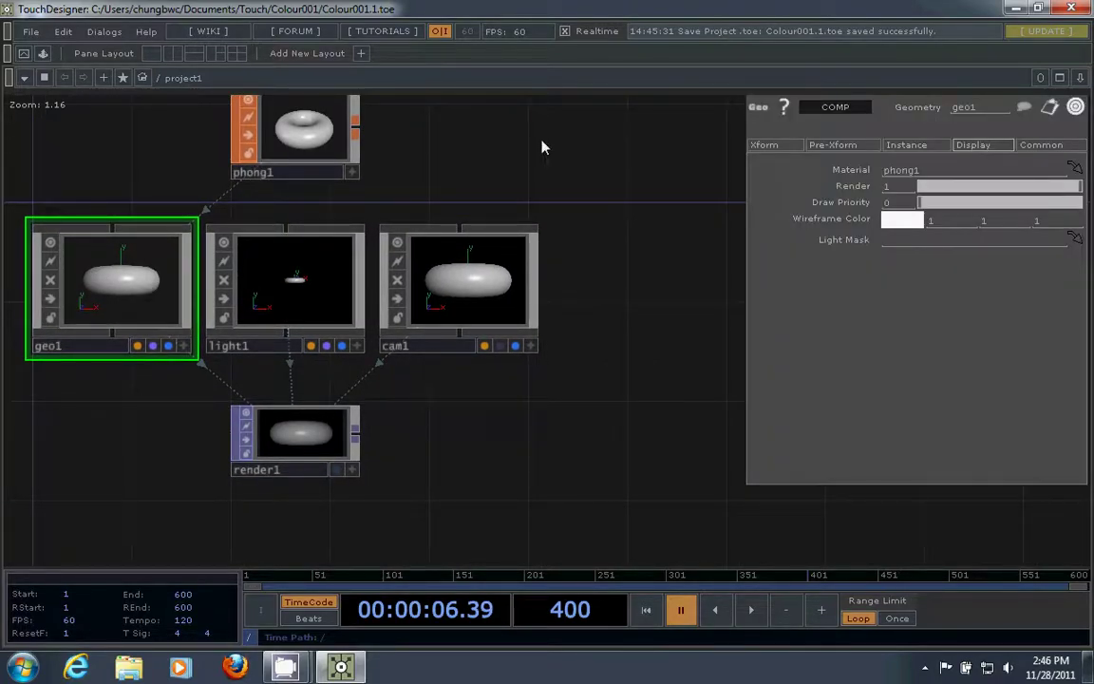
left_click(765, 144)
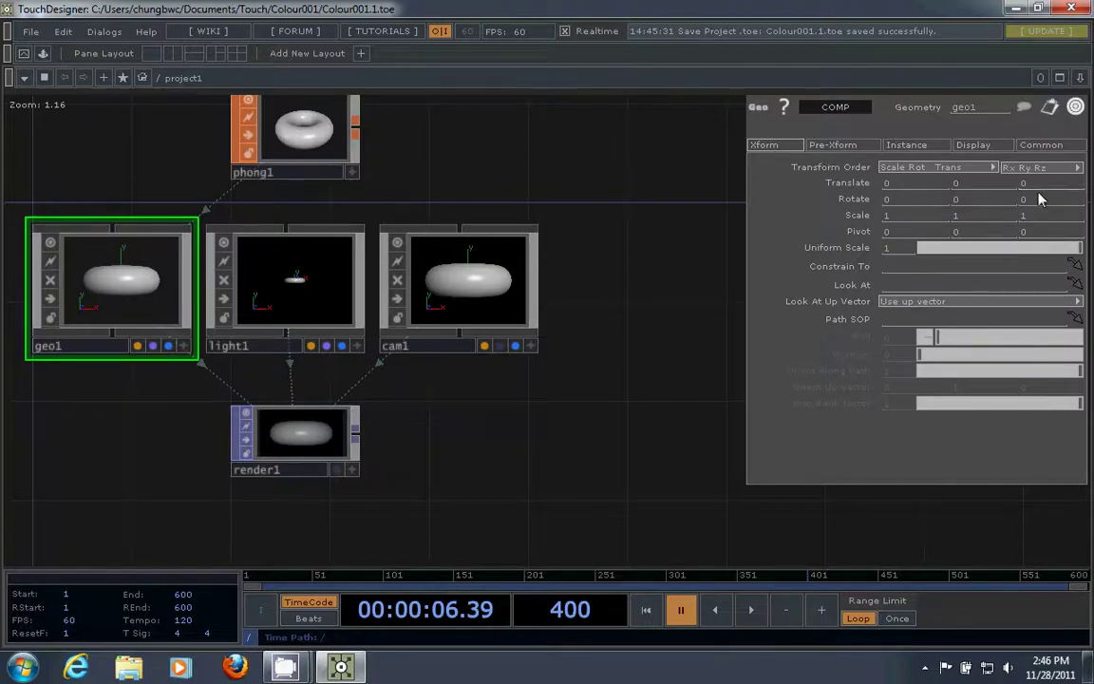
left_click(956, 199)
type("30")
key("Return")
key("i")
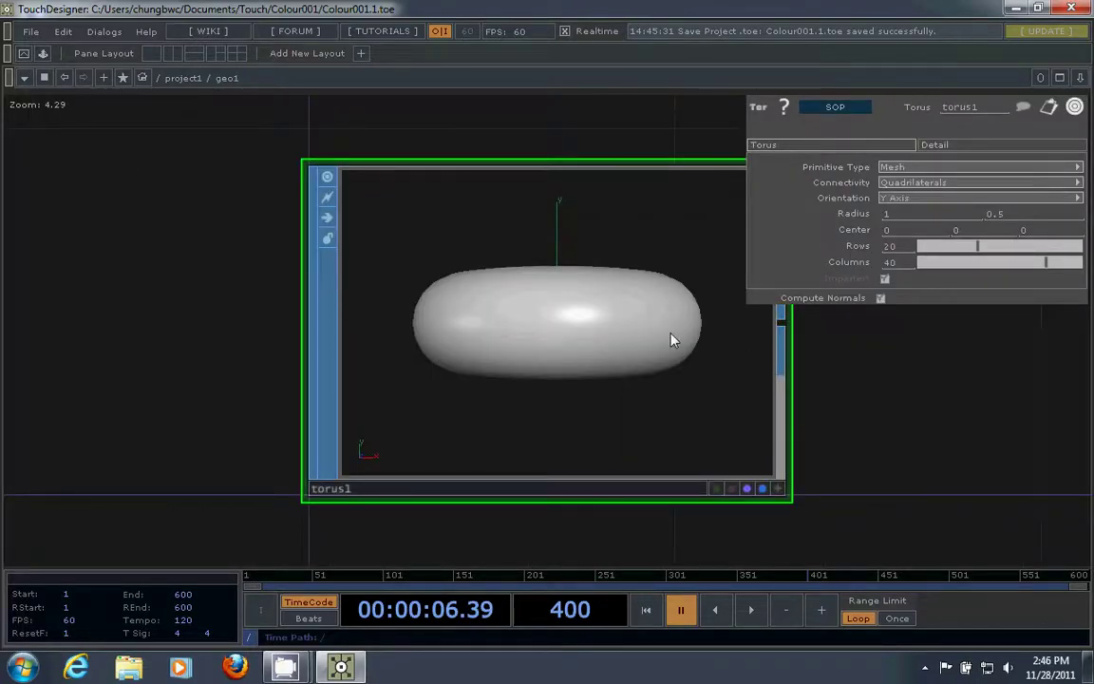
left_click(184, 79)
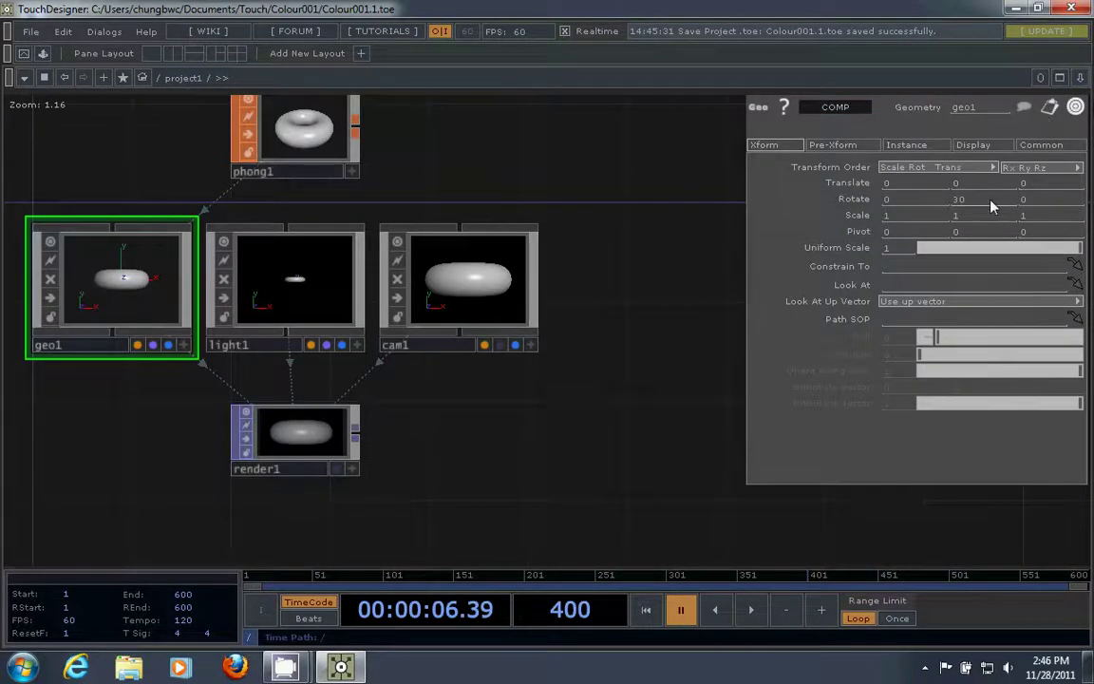
Step: Set geo1's Y rotation to 0 and its X rotation to 30
double_click(958, 201)
type("0")
key("Return")
double_click(885, 201)
type("30")
key("Return")
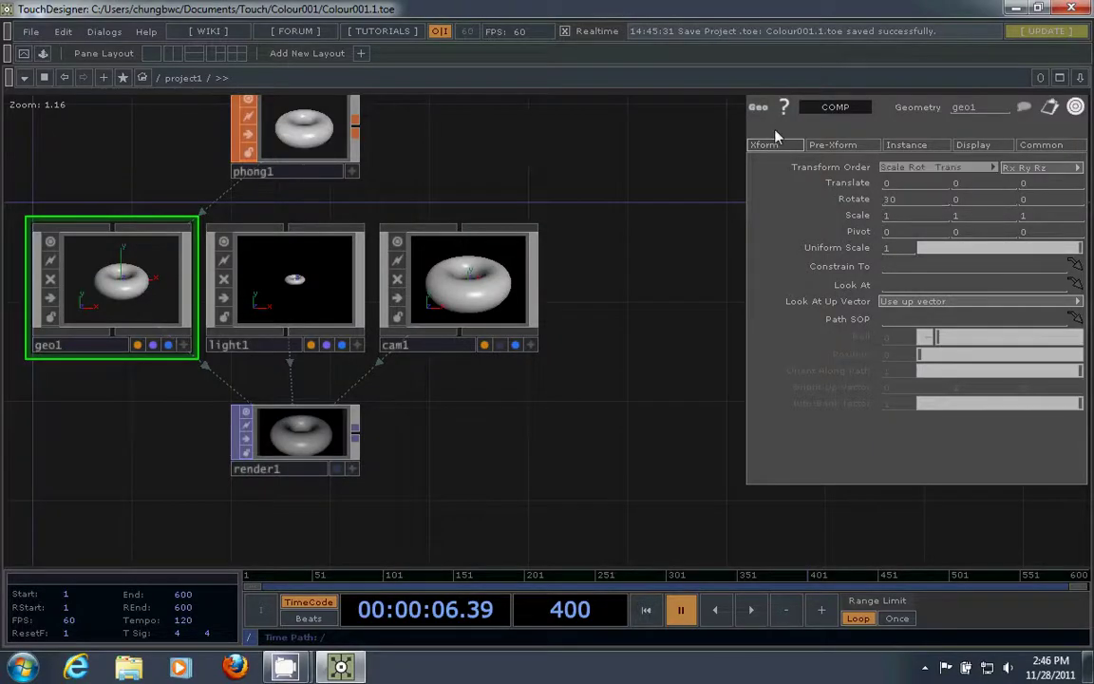
key("p")
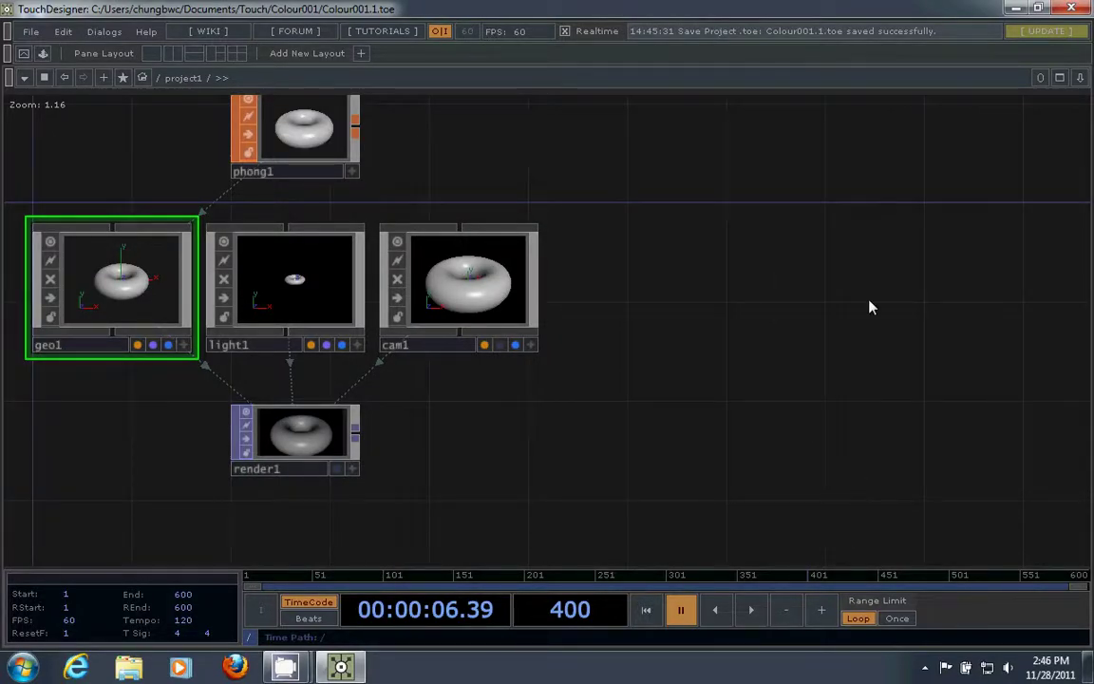
Step: Add a Ramp TOP in the free space above and beyond the cam1 component
scroll(870, 306, "up", 2)
scroll(868, 300, "down", 2)
left_click_drag(869, 298, 898, 384)
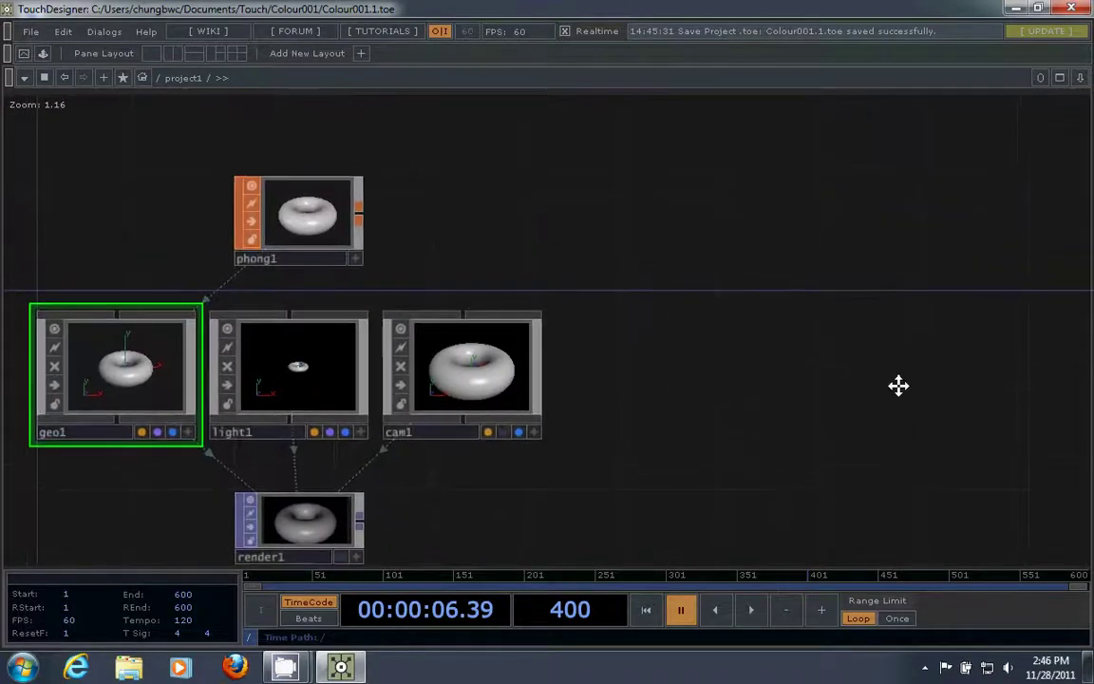
scroll(898, 384, "down", 2)
left_click_drag(1000, 384, 815, 385)
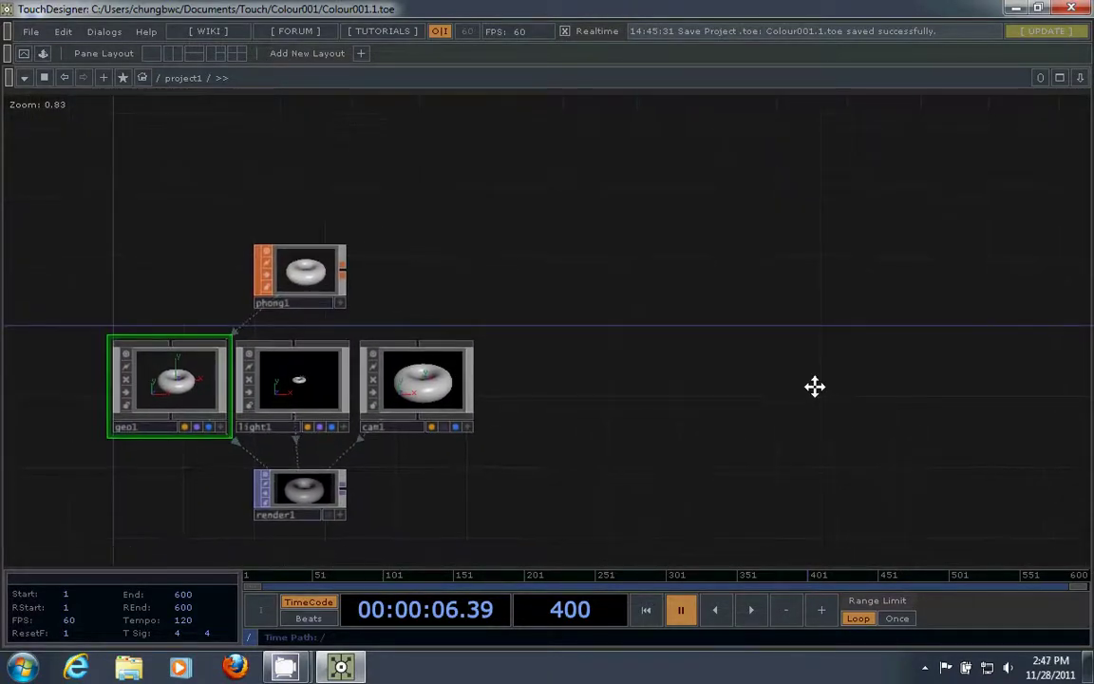
key("Tab")
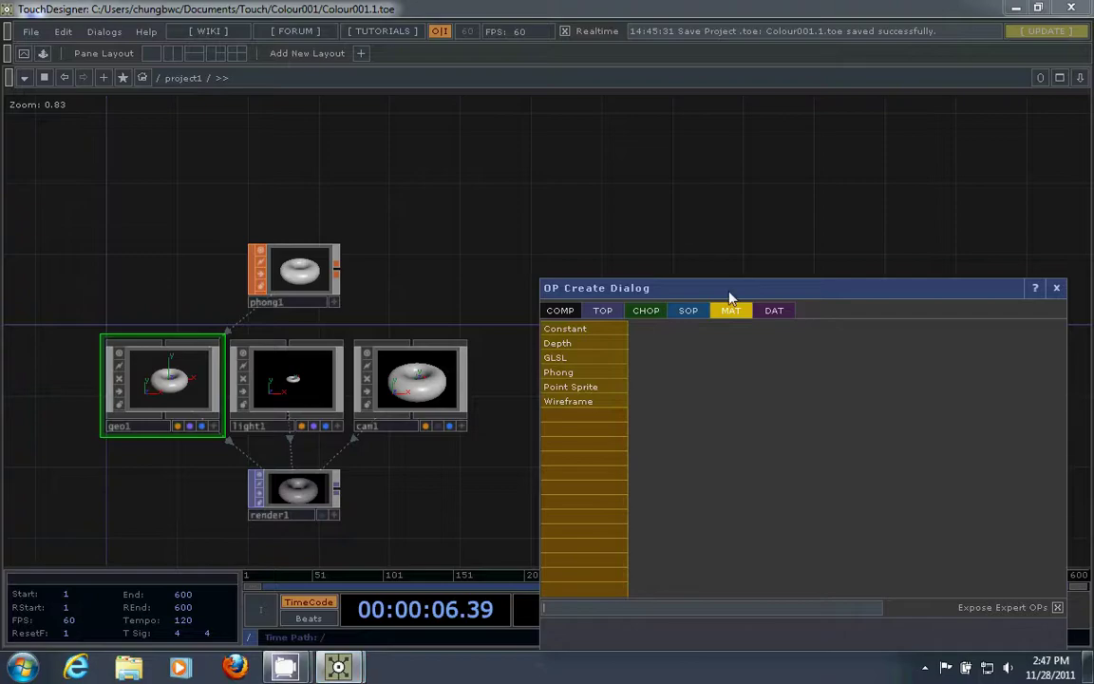
left_click_drag(730, 298, 788, 152)
left_click(663, 172)
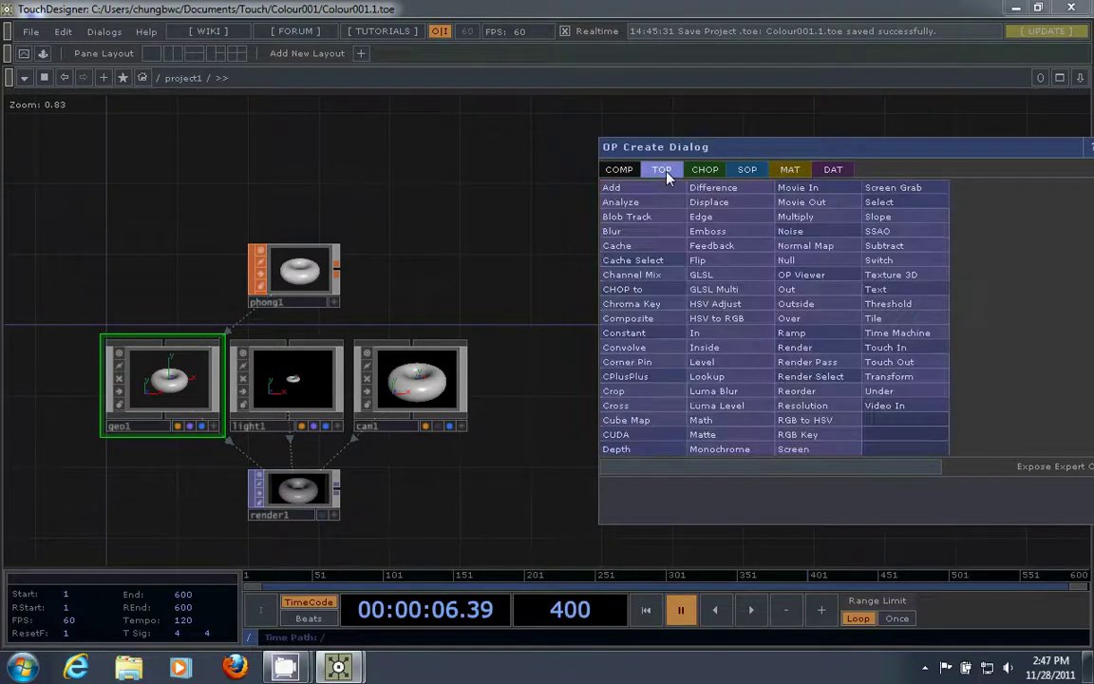
left_click(788, 334)
left_click(562, 185)
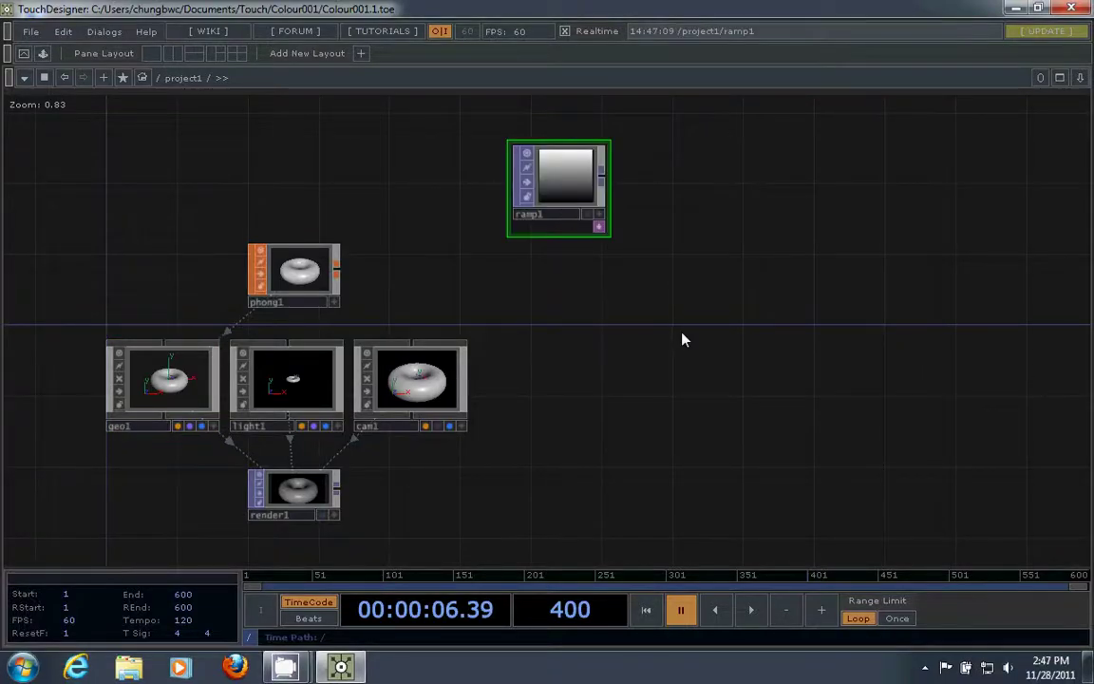
Step: Set ramp1's type to Horizontal and its custom resolution height to 1
key("p")
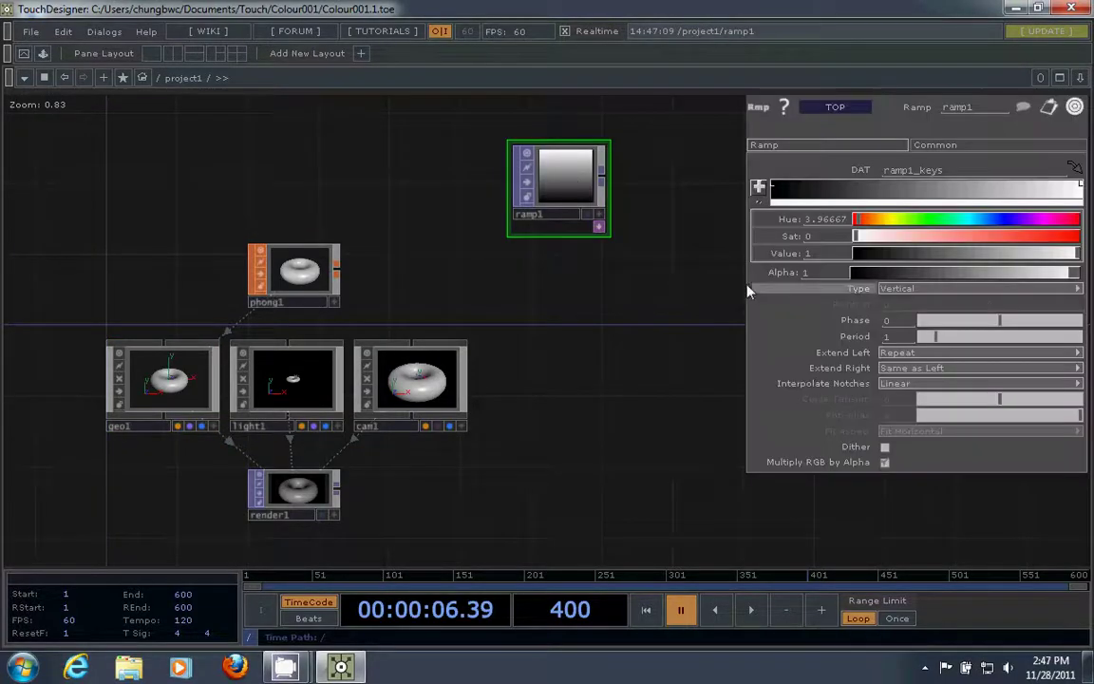
left_click(907, 288)
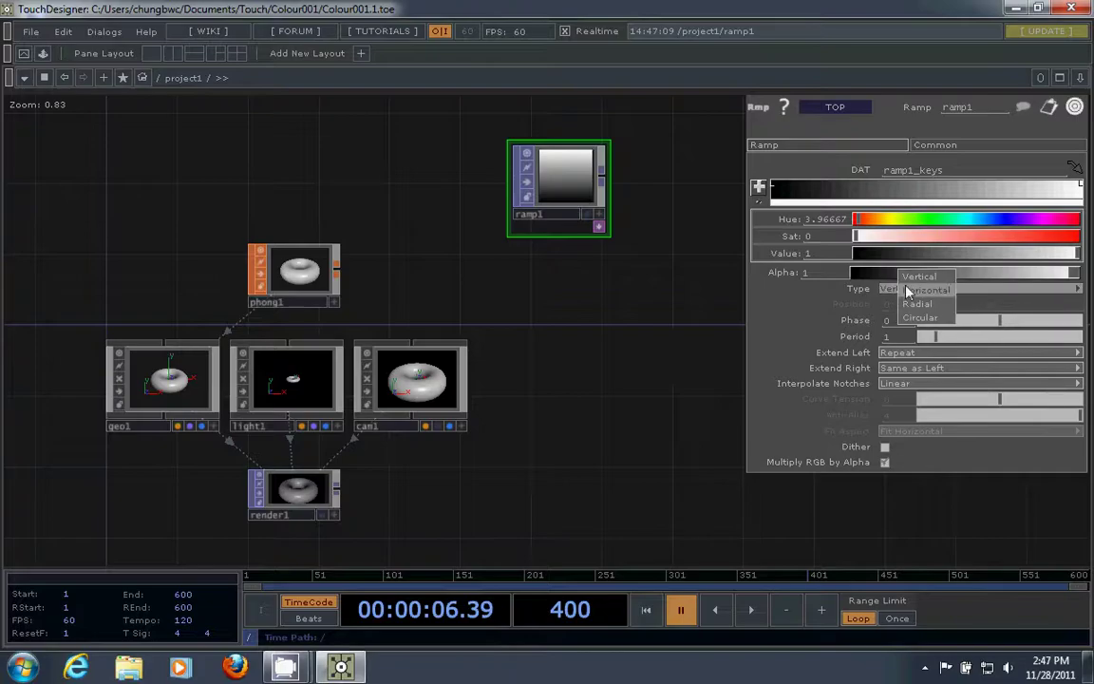
left_click(910, 294)
left_click(965, 147)
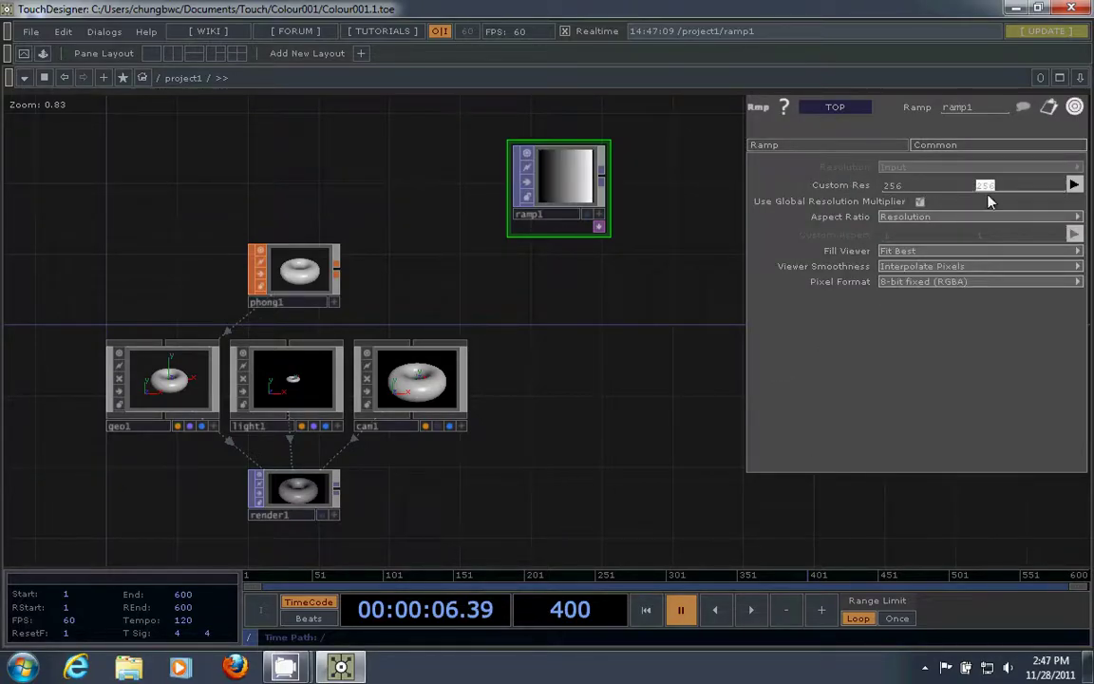
type("1")
key("Return")
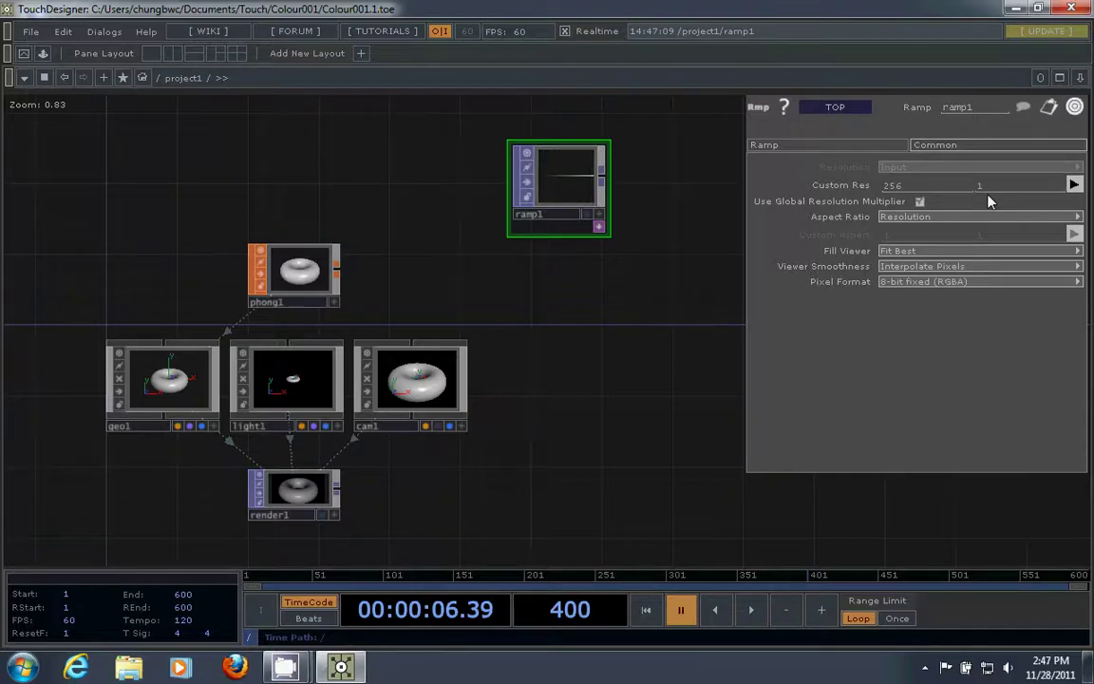
Step: Colour the first key of ramp1 red with hue 0, saturation 1 and value 1
left_click(822, 147)
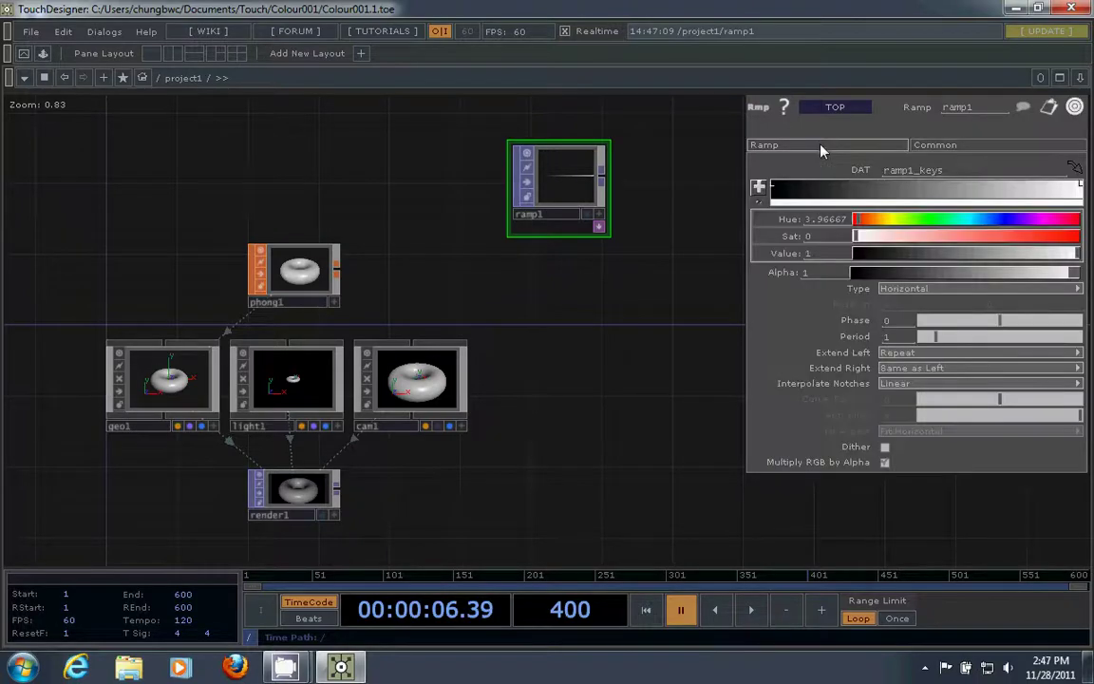
left_click(772, 186)
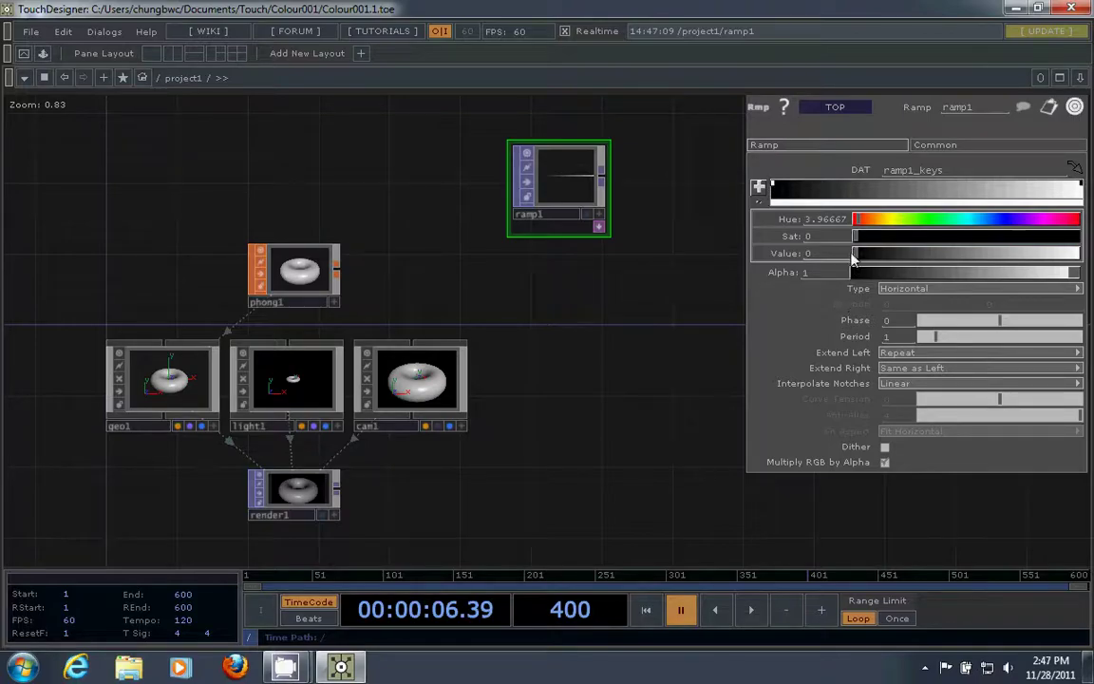
left_click_drag(854, 257, 1089, 265)
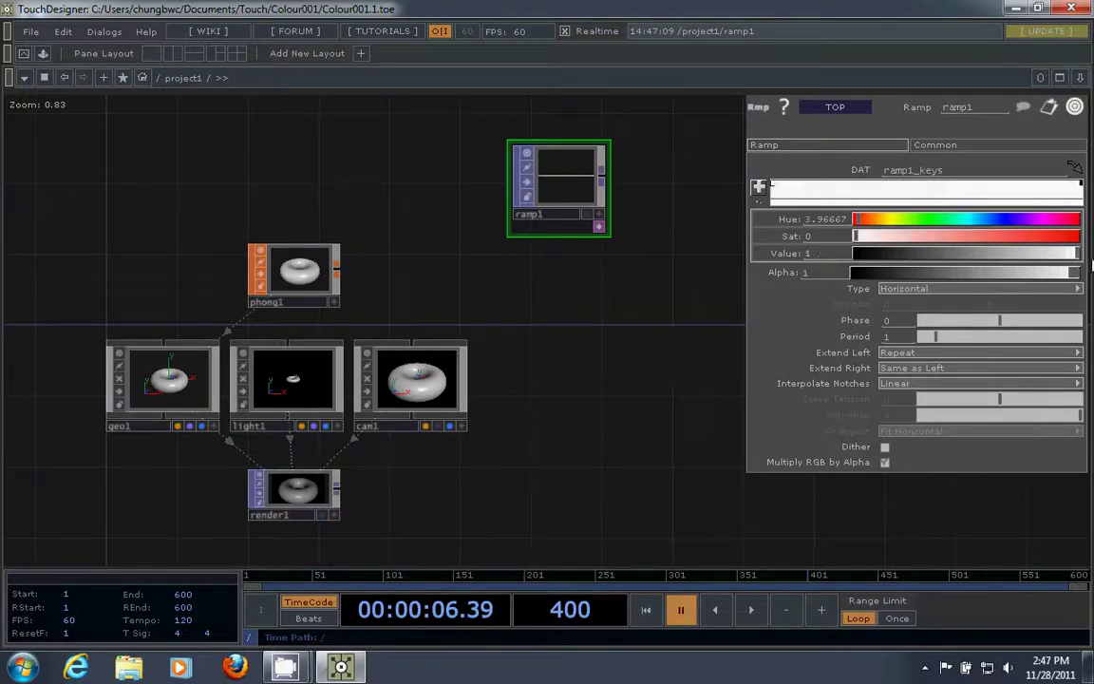
left_click_drag(855, 237, 1081, 236)
left_click_drag(856, 225, 786, 235)
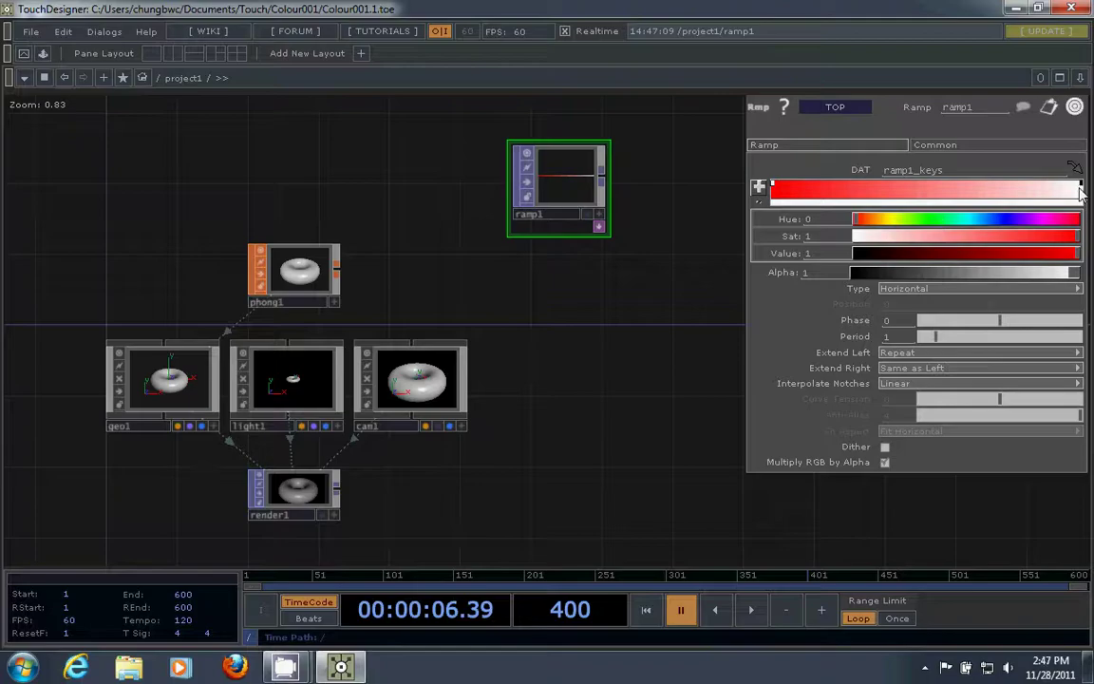
Step: Colour the last key of ramp1 blue with saturation 1
left_click(975, 173)
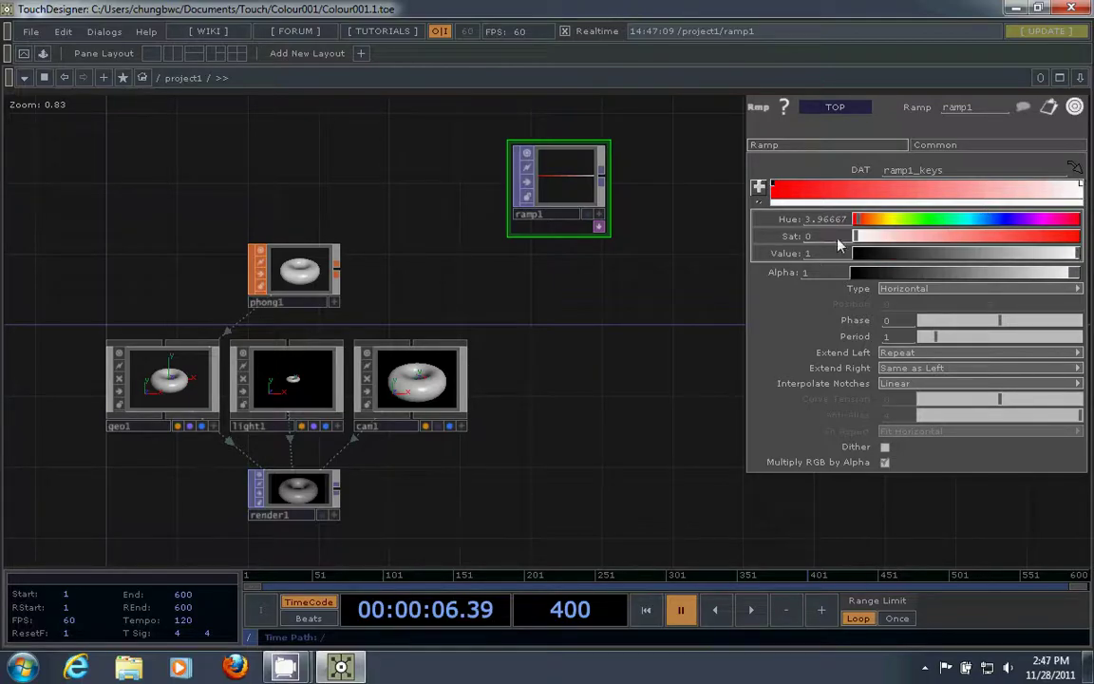
left_click_drag(857, 236, 1078, 249)
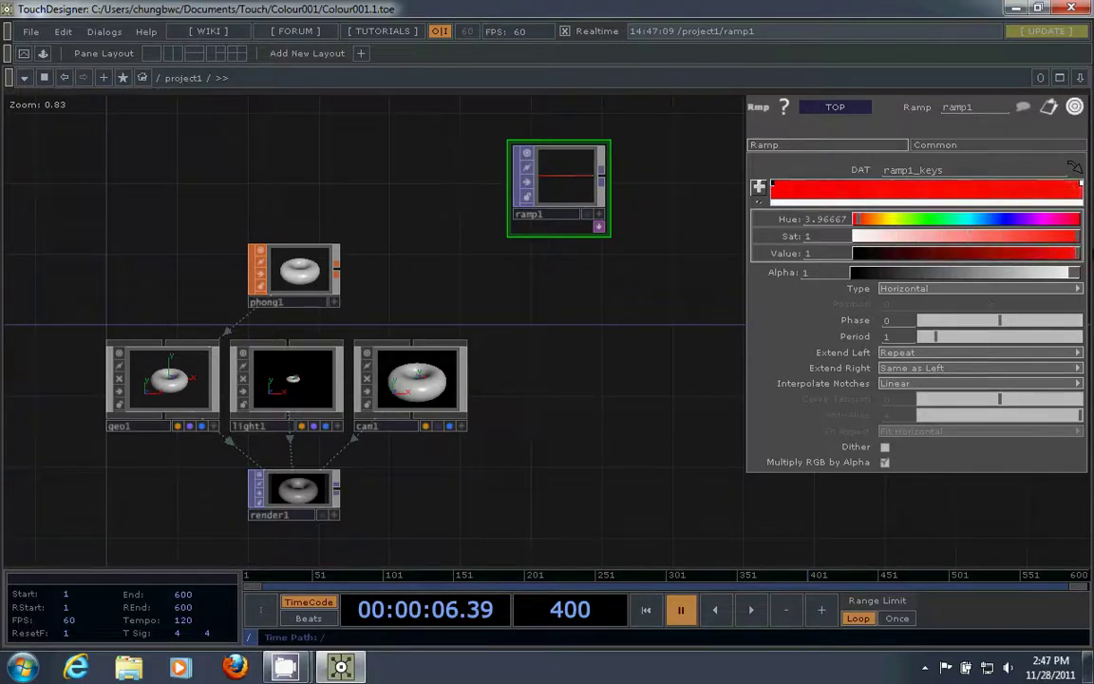
left_click(1008, 221)
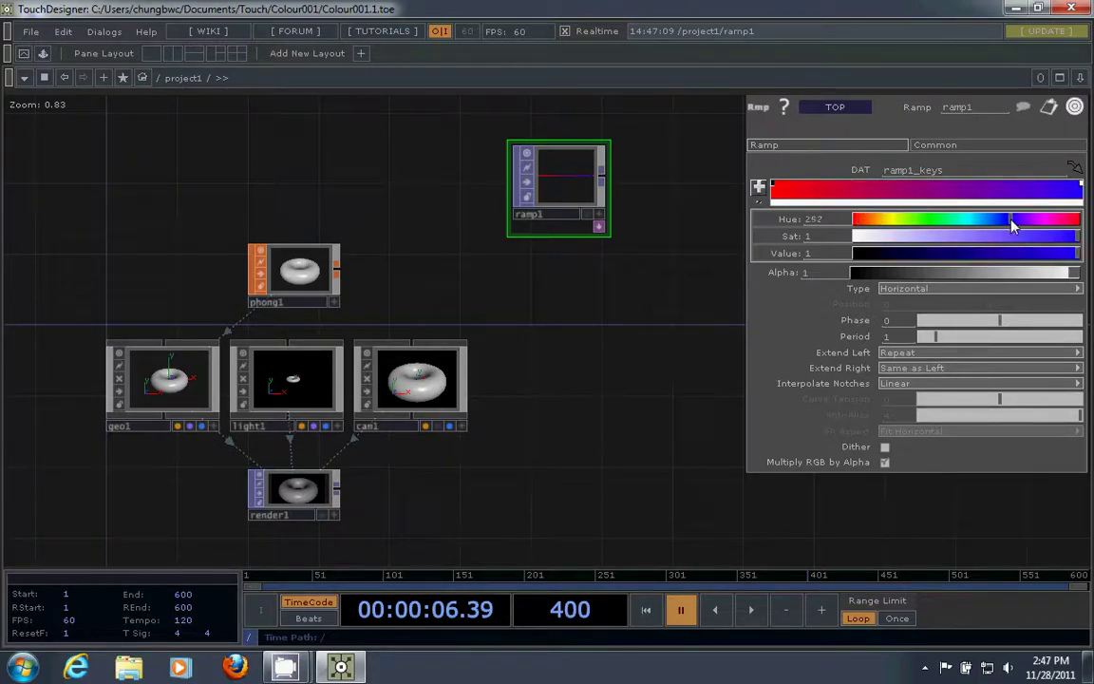
left_click_drag(1011, 223, 1007, 223)
Step: Add a blue key with hue 239 at the middle of ramp1 and set the last key's hue to 3
left_click(926, 190)
mouse_move(1044, 220)
left_mouse_down()
mouse_move(1009, 228)
mouse_move(988, 253)
mouse_move(1079, 254)
left_mouse_up()
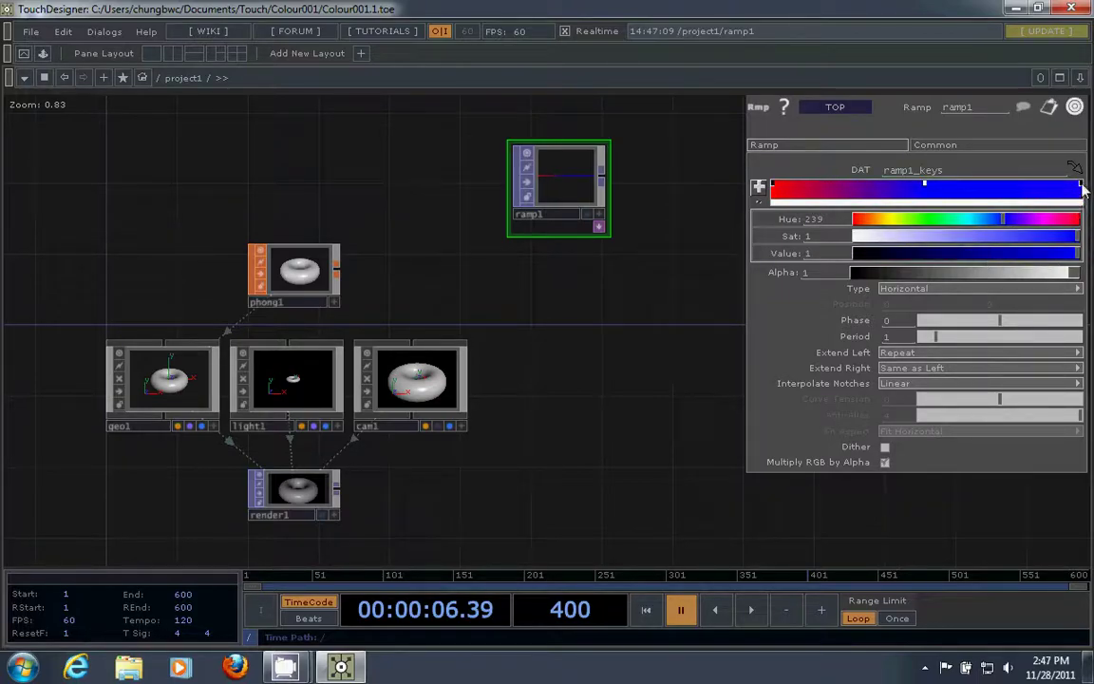
mouse_move(1003, 220)
left_mouse_down()
mouse_move(1013, 223)
mouse_move(858, 227)
mouse_move(861, 246)
left_mouse_up()
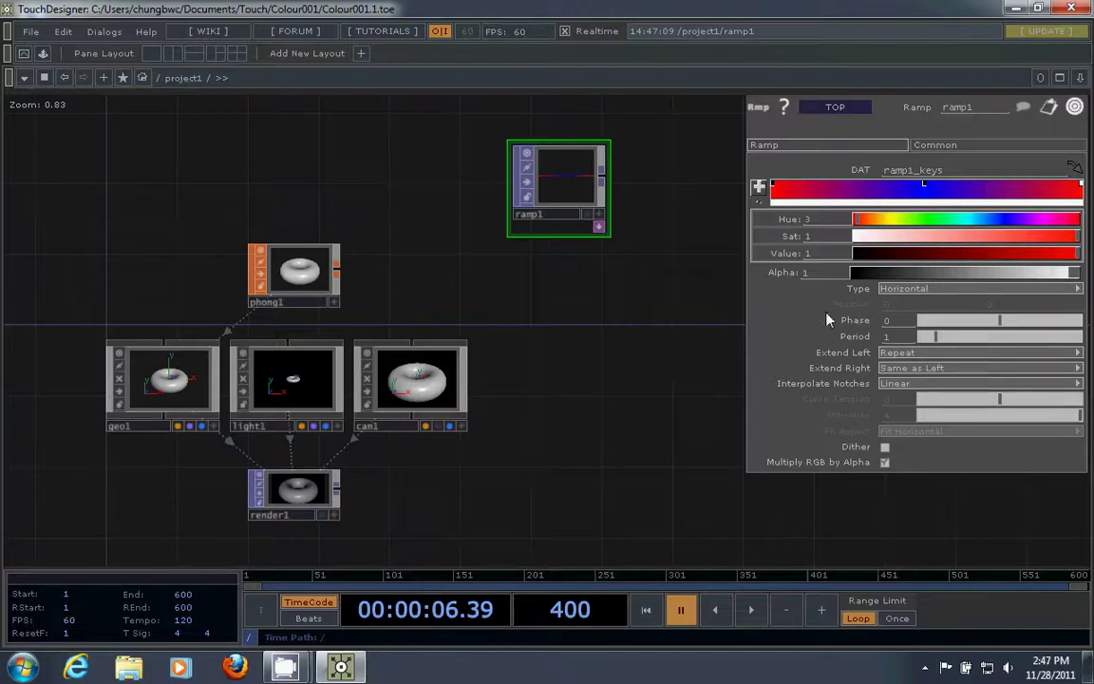
key("p")
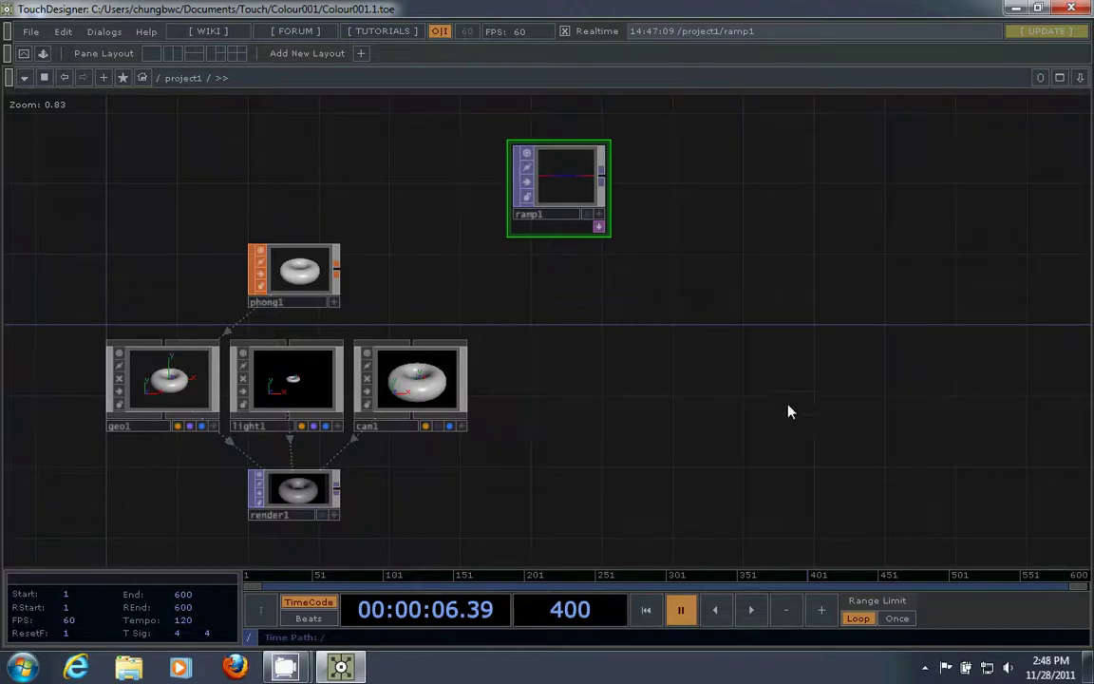
Step: Add a TOP to CHOP in the free space just beyond ramp1
left_click_drag(825, 245, 748, 290)
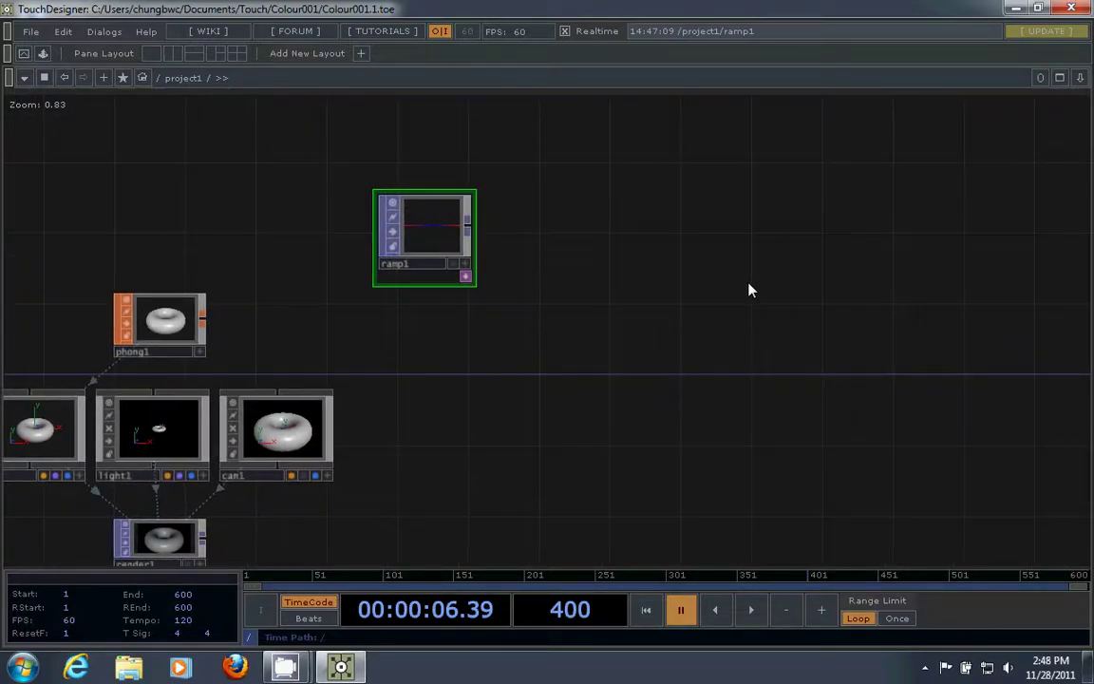
key("Tab")
left_click_drag(731, 259, 842, 191)
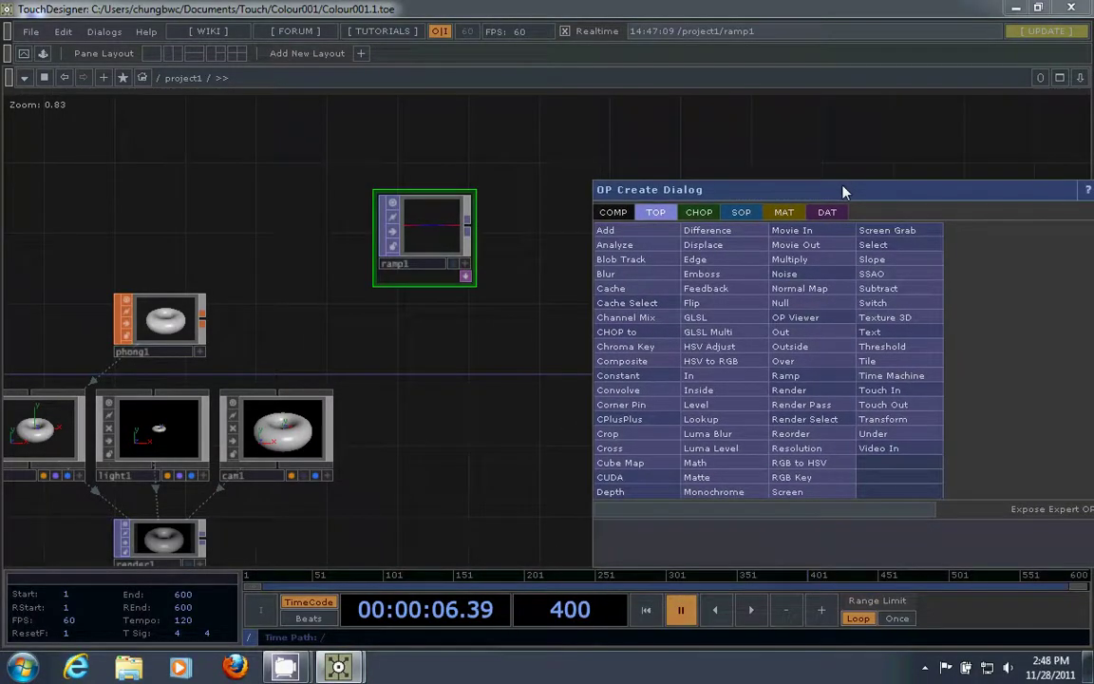
left_click(699, 211)
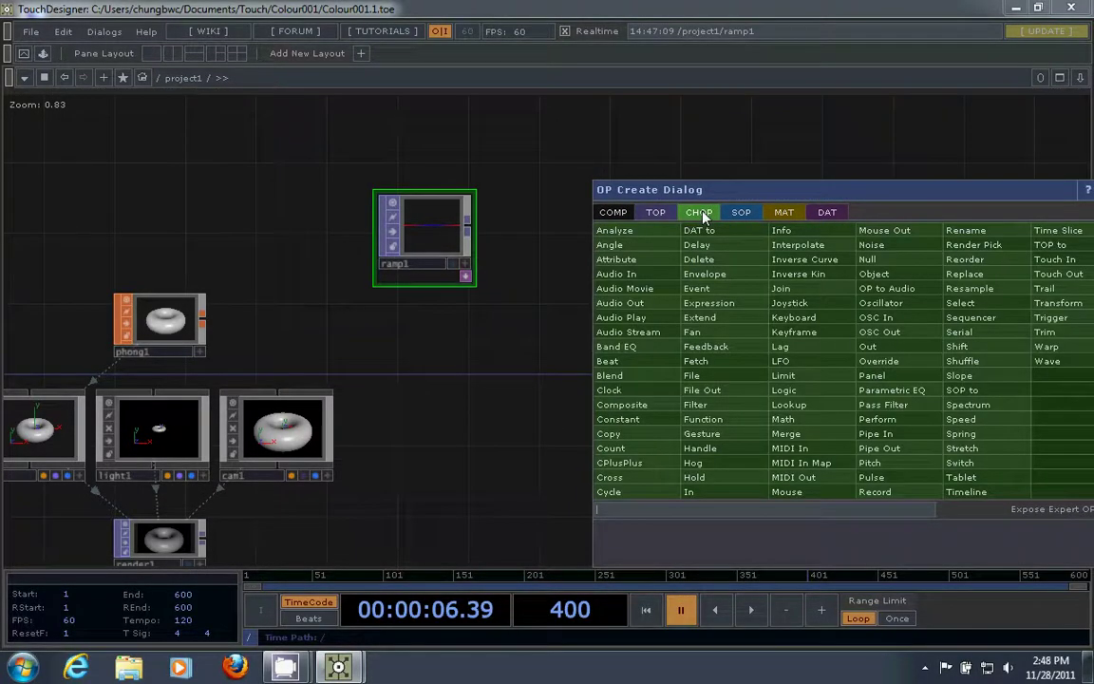
left_click(1044, 245)
left_click(576, 245)
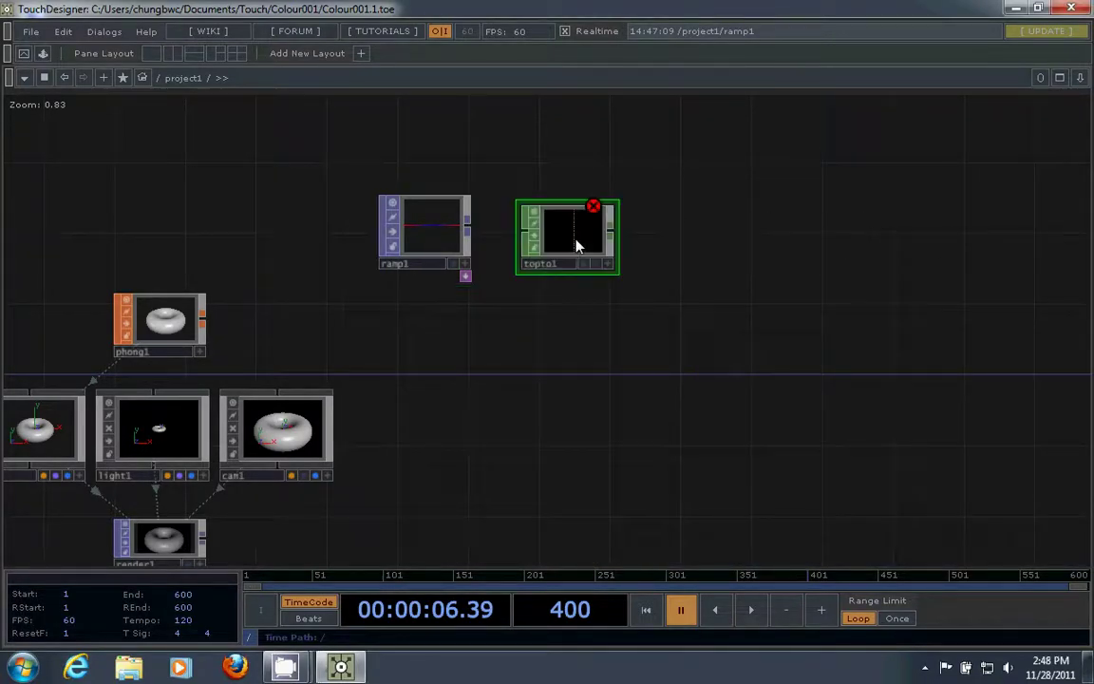
Step: Assign ramp1 as the source TOP of topto1
key("p")
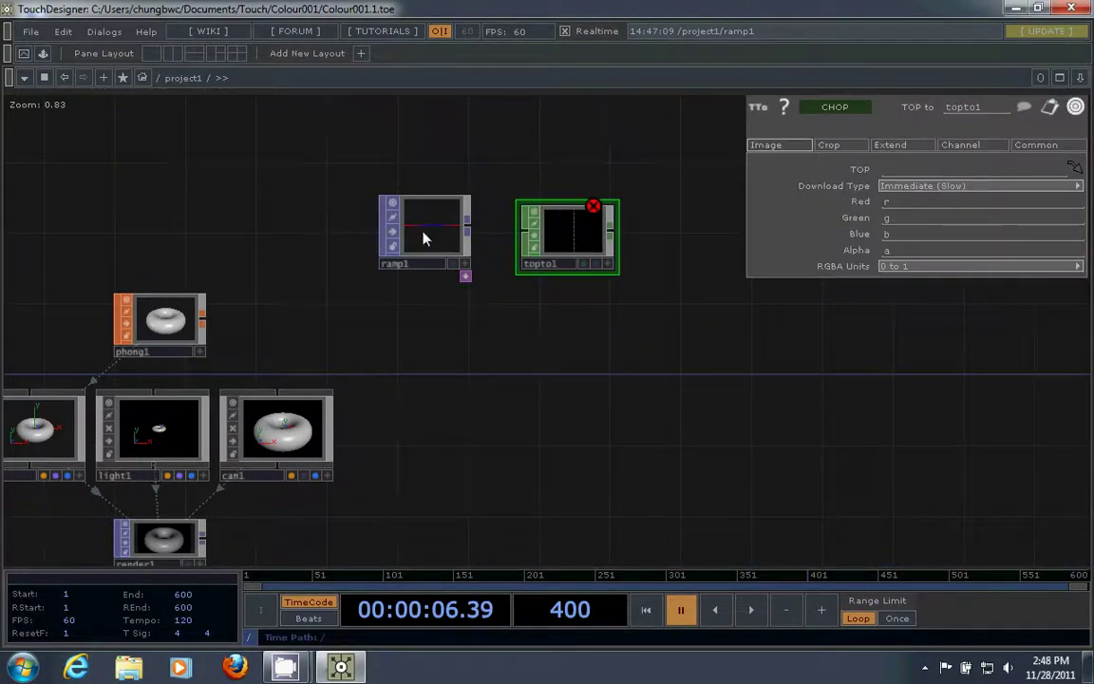
left_click_drag(444, 245, 907, 176)
scroll(813, 383, "up", 3)
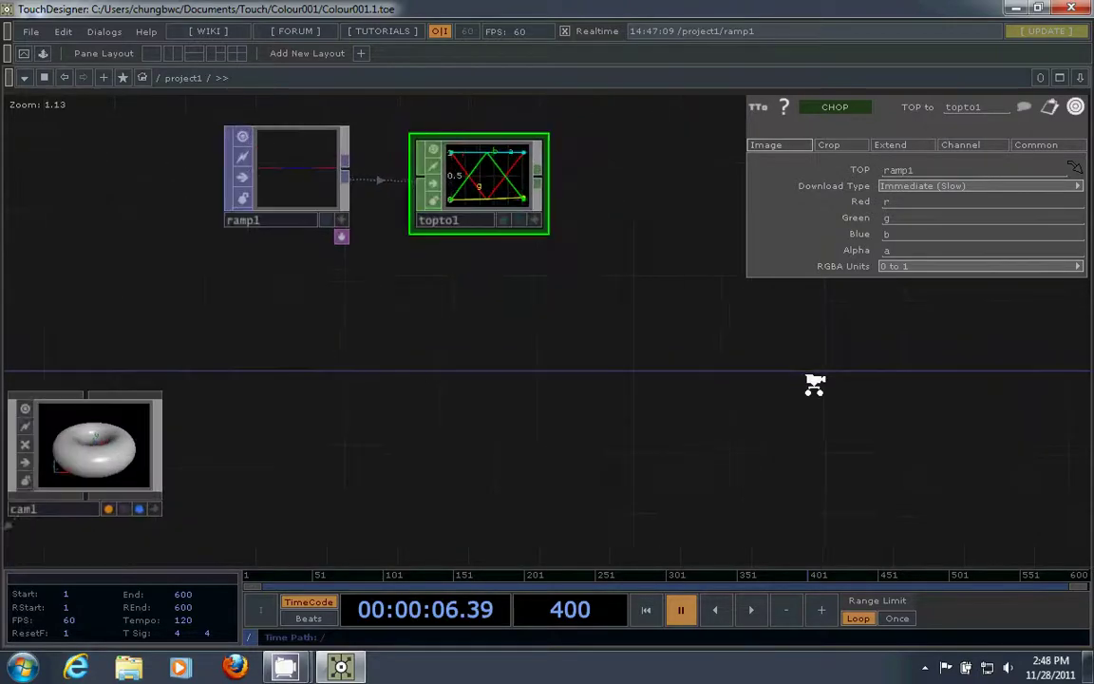
left_click_drag(771, 348, 664, 444)
key("p")
Step: Clear the Alpha channel name of topto1, leaving only the r, g and b channels
left_click_drag(671, 368, 709, 410)
scroll(689, 406, "up", 3)
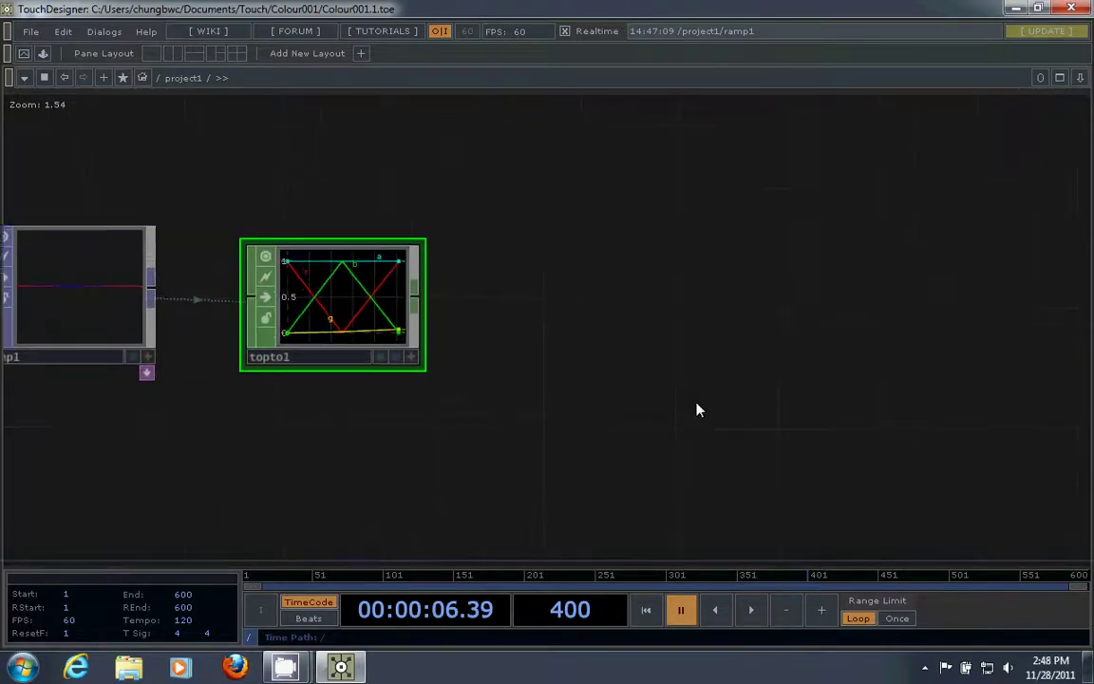
left_click_drag(581, 403, 683, 415)
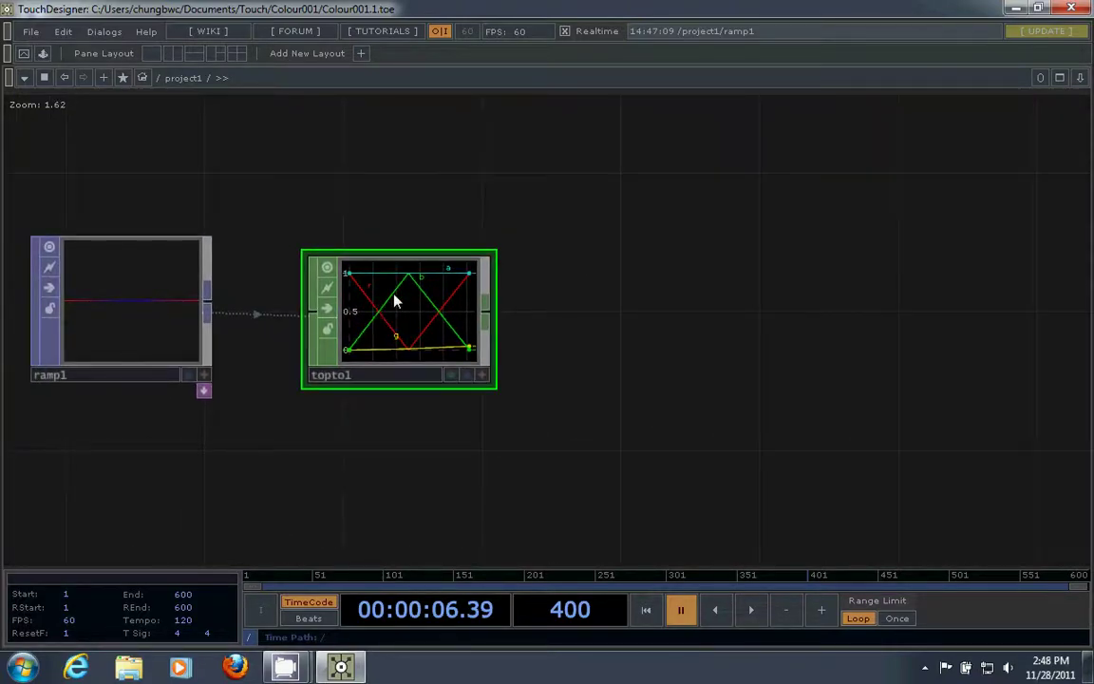
key("p")
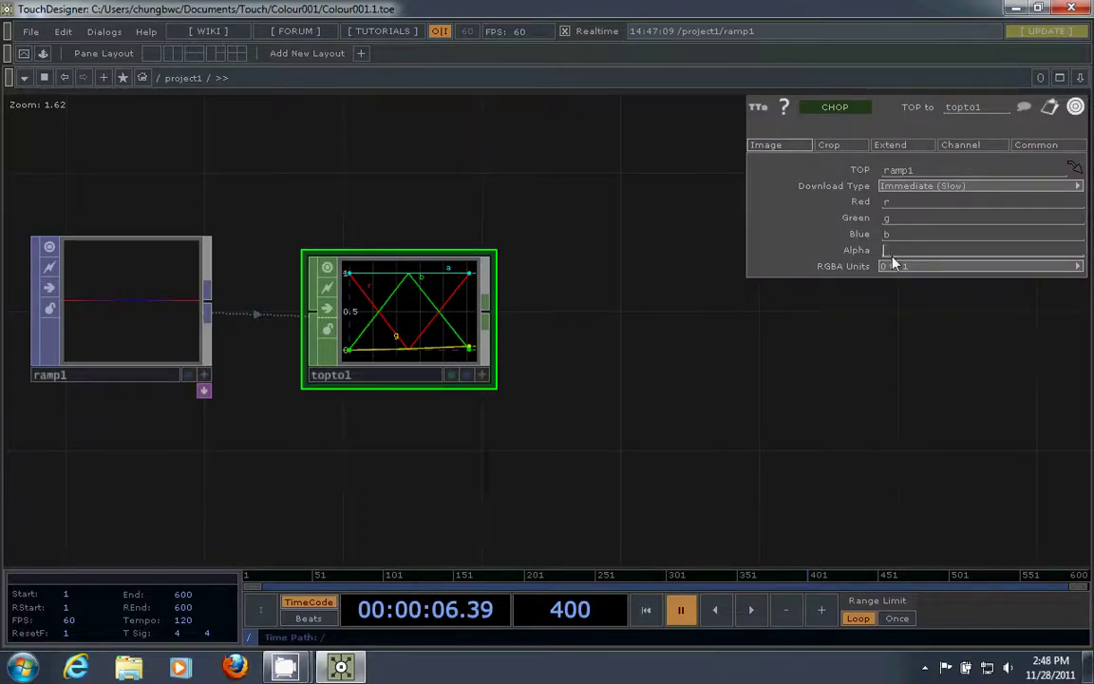
key("p")
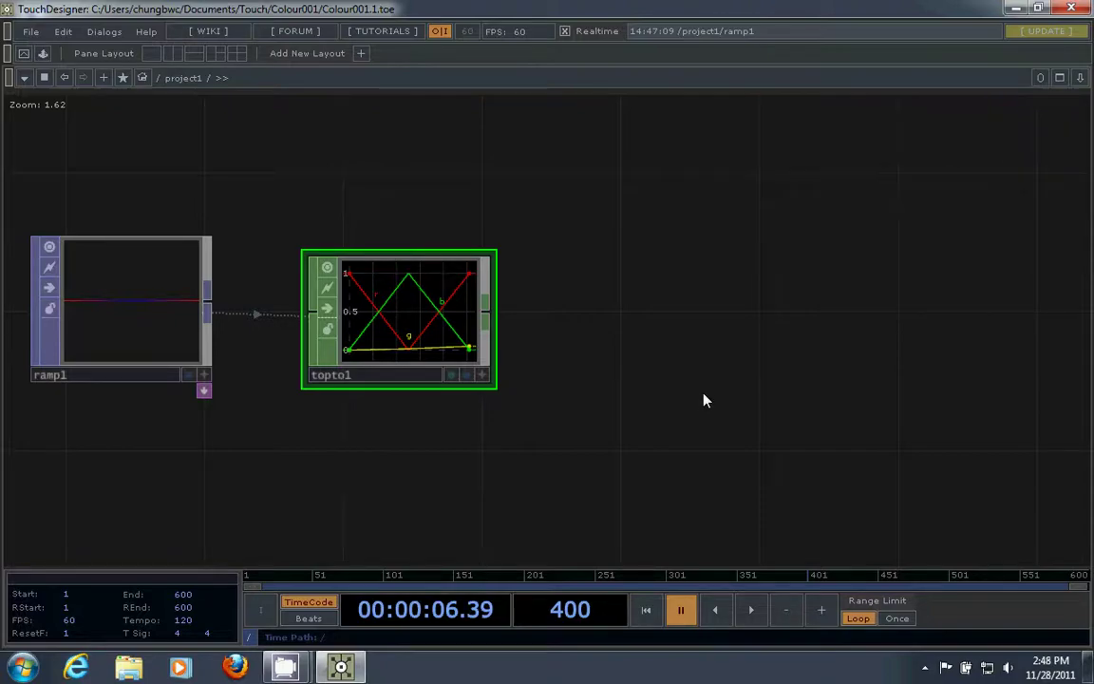
key("p")
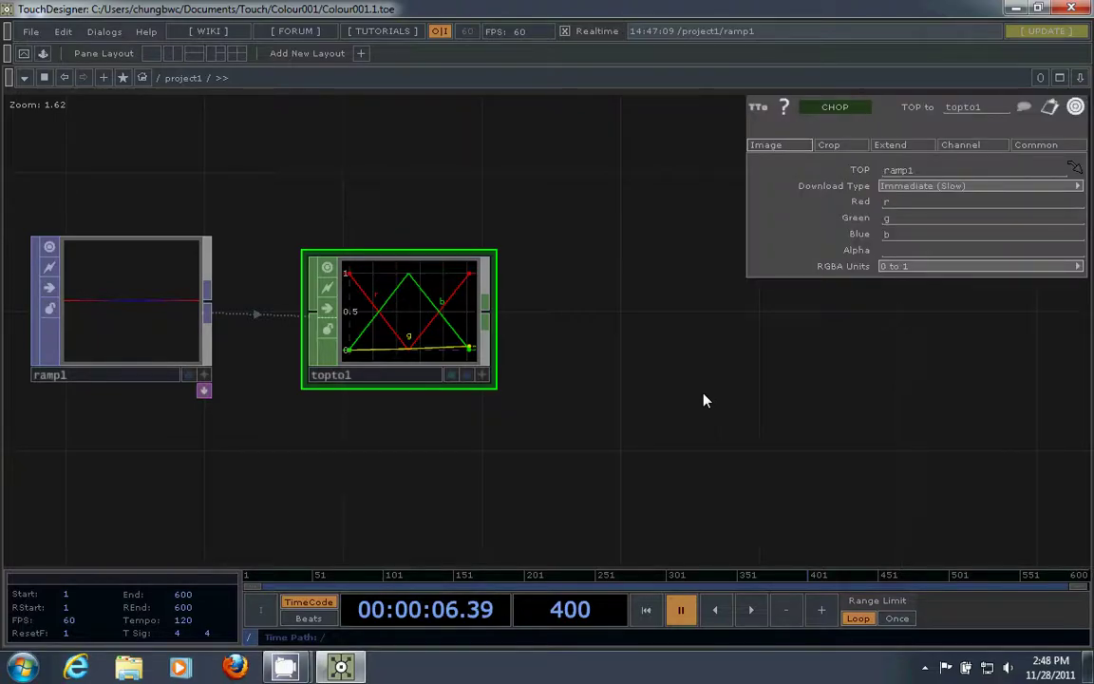
key("p")
Step: Add a Lookup CHOP beyond topto1 and connect topto1's output to its second input
key("Tab")
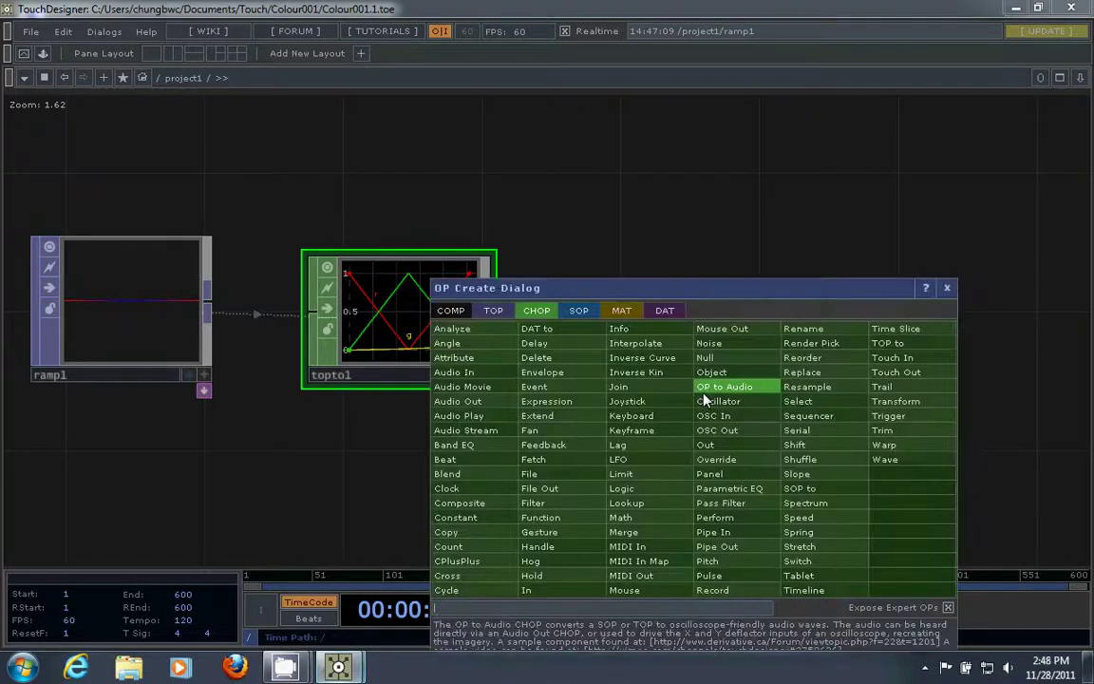
left_click_drag(585, 294, 655, 197)
left_click(693, 402)
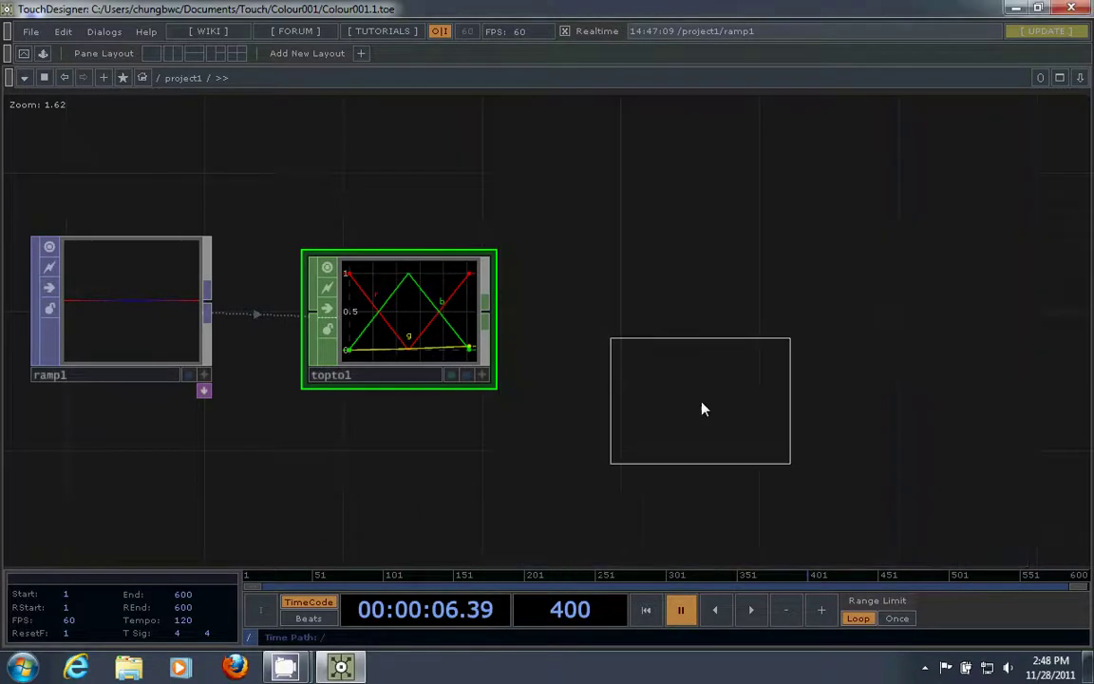
left_click(663, 327)
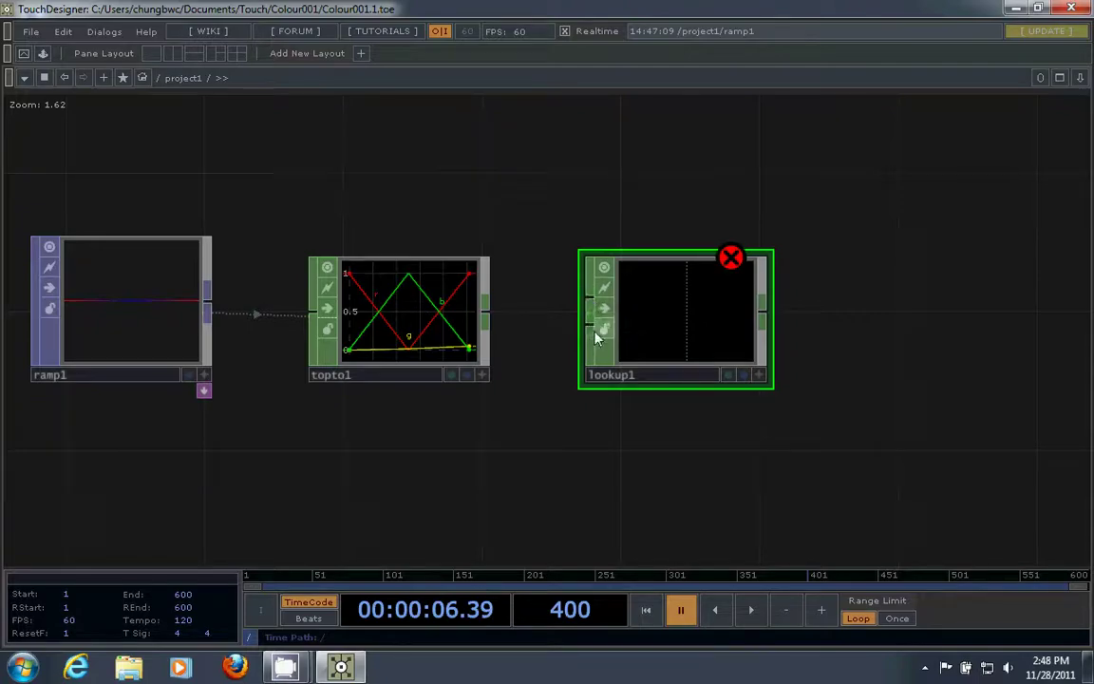
mouse_move(486, 313)
left_mouse_down()
mouse_move(548, 325)
mouse_move(564, 344)
left_mouse_up()
Step: Add a Beat CHOP above topto1 and connect its output to the first input of lookup1
left_click_drag(422, 471, 549, 499)
left_click_drag(659, 435, 581, 496)
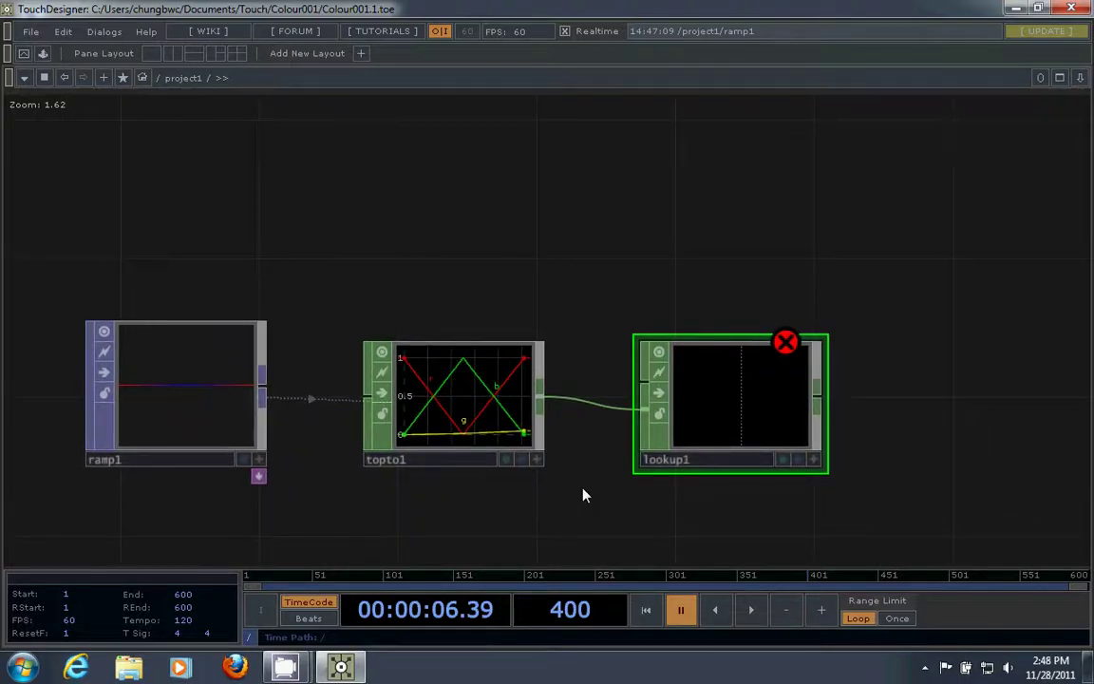
key("Tab")
left_click_drag(586, 299, 737, 186)
left_click(639, 402)
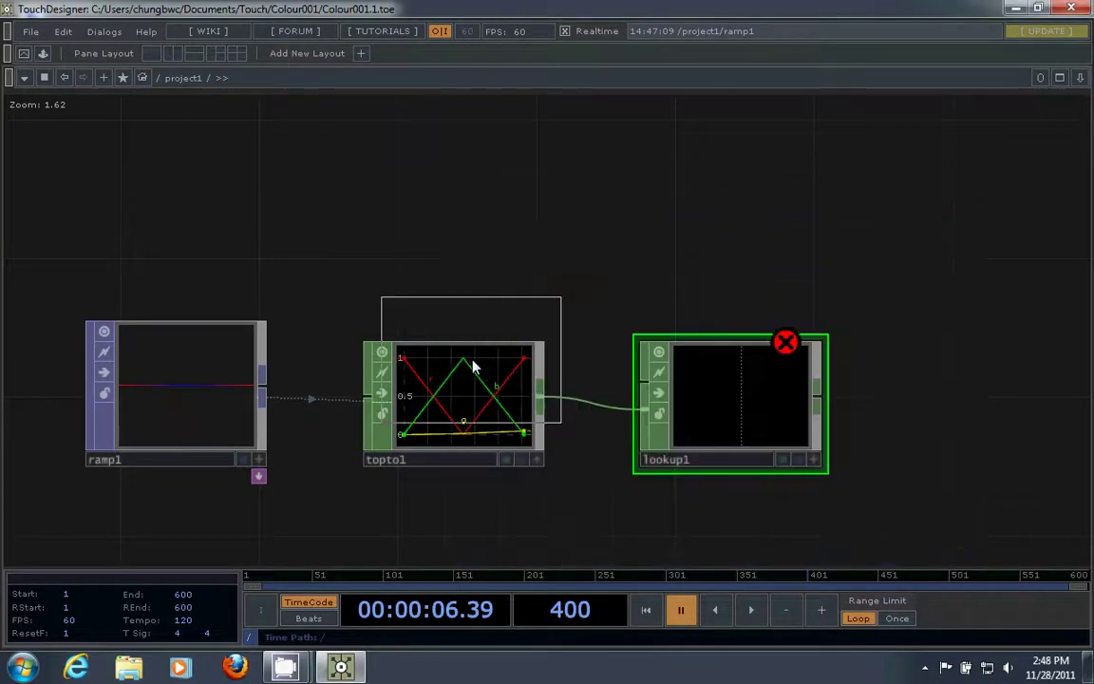
left_click(464, 236)
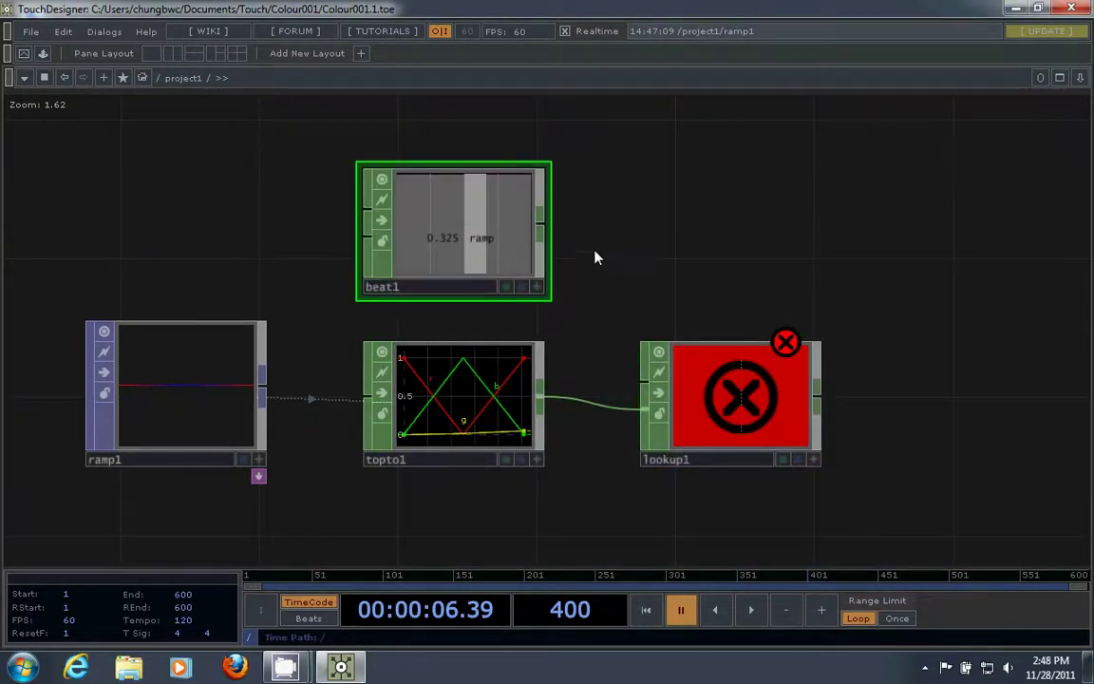
left_click_drag(541, 230, 644, 382)
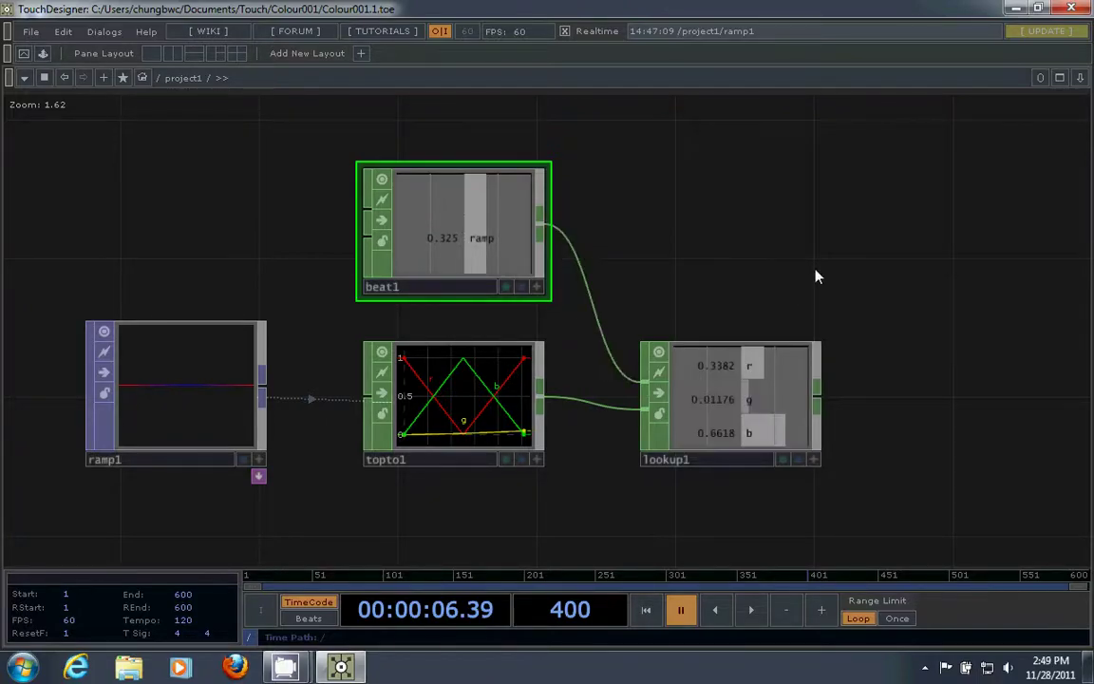
Step: Start the timeline playback and save the project
left_click_drag(886, 283, 854, 273)
scroll(855, 266, "down", 3)
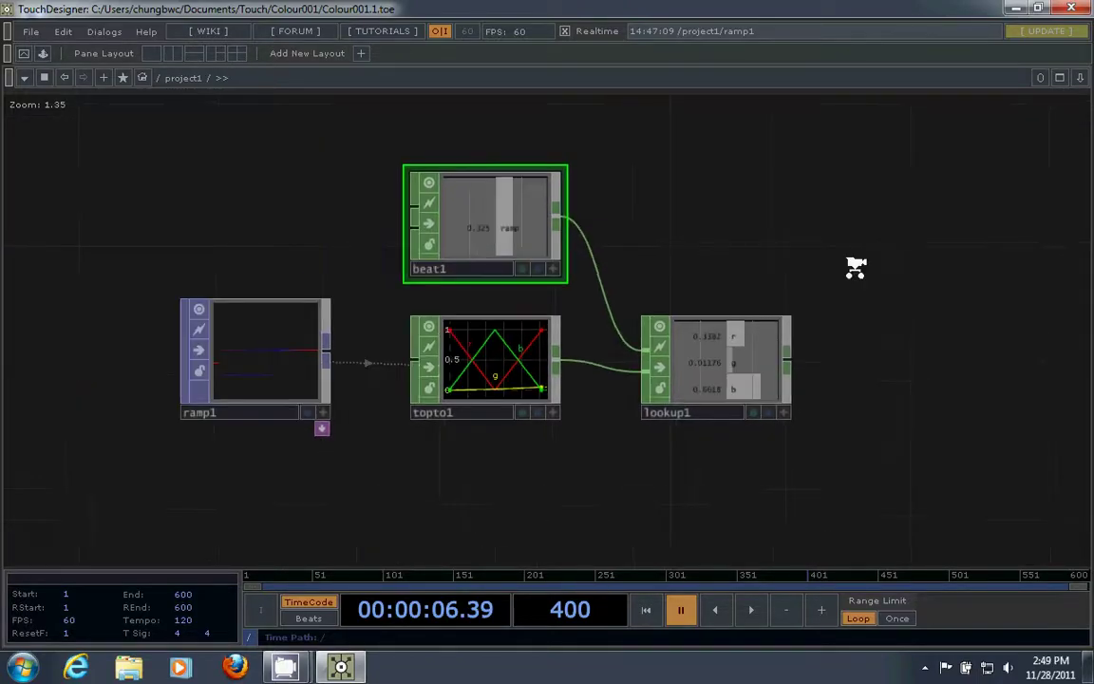
left_click_drag(878, 432, 646, 454)
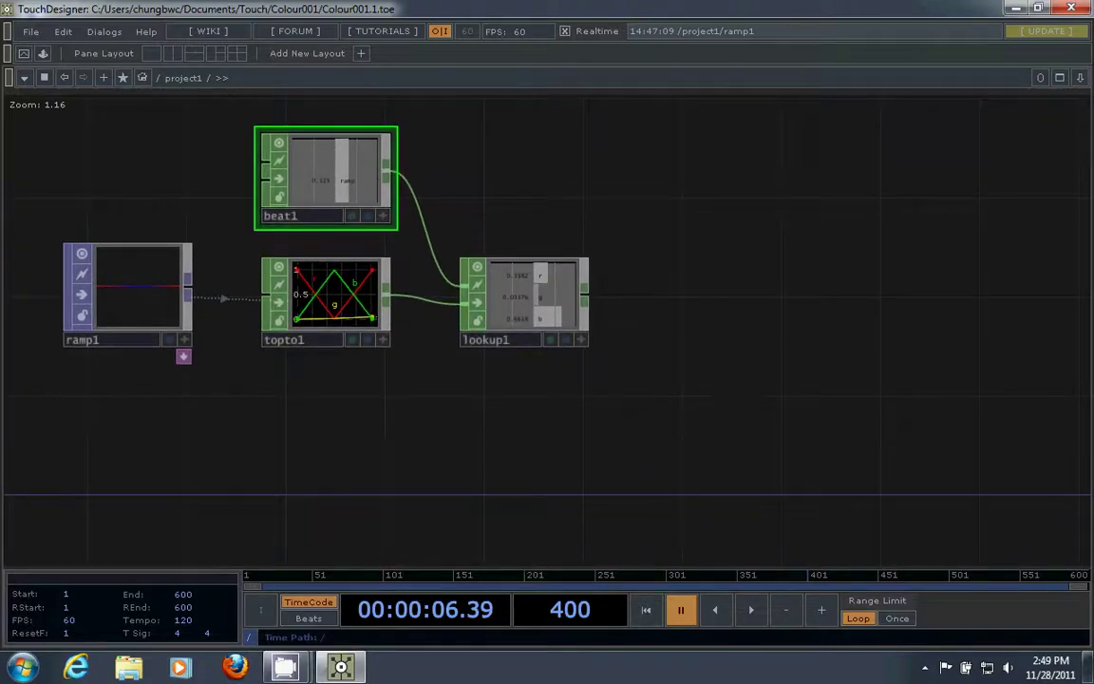
left_click(750, 623)
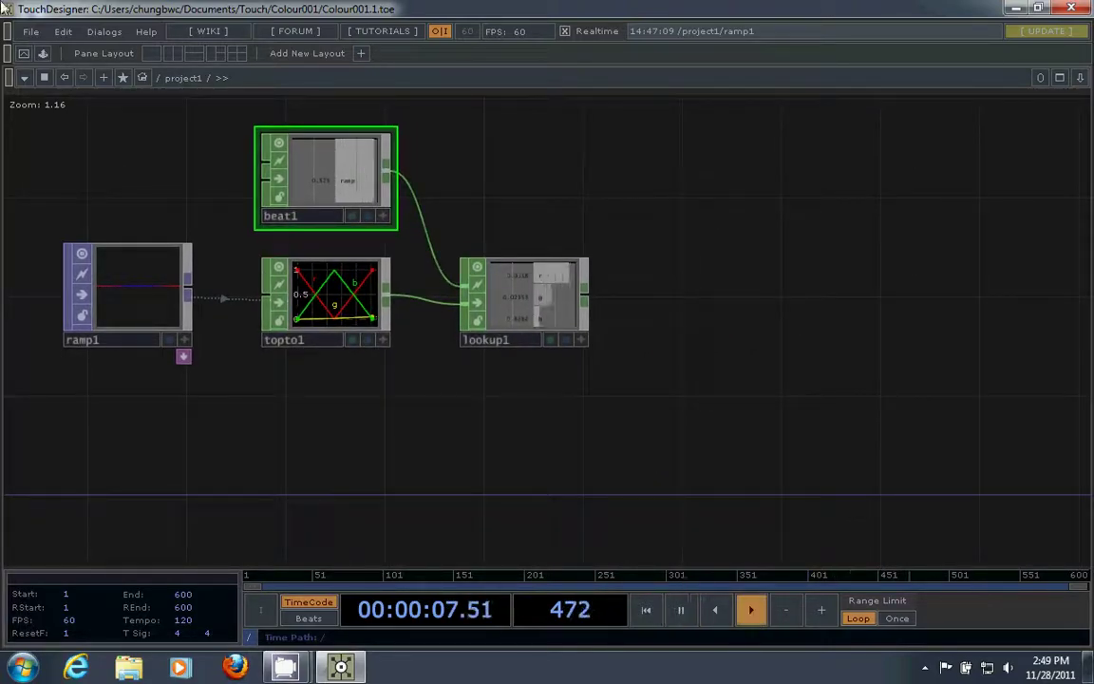
left_click(30, 32)
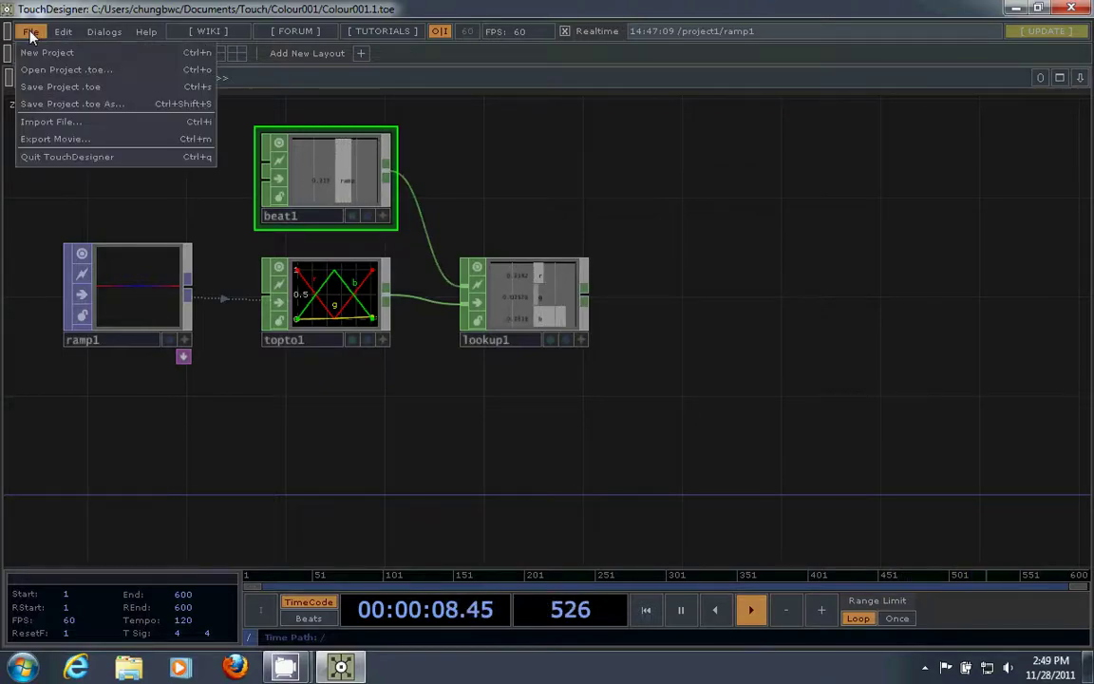
left_click(33, 85)
Step: Add an Out TOP beside render1 and connect render1's output to it
left_click_drag(168, 484, 476, 432)
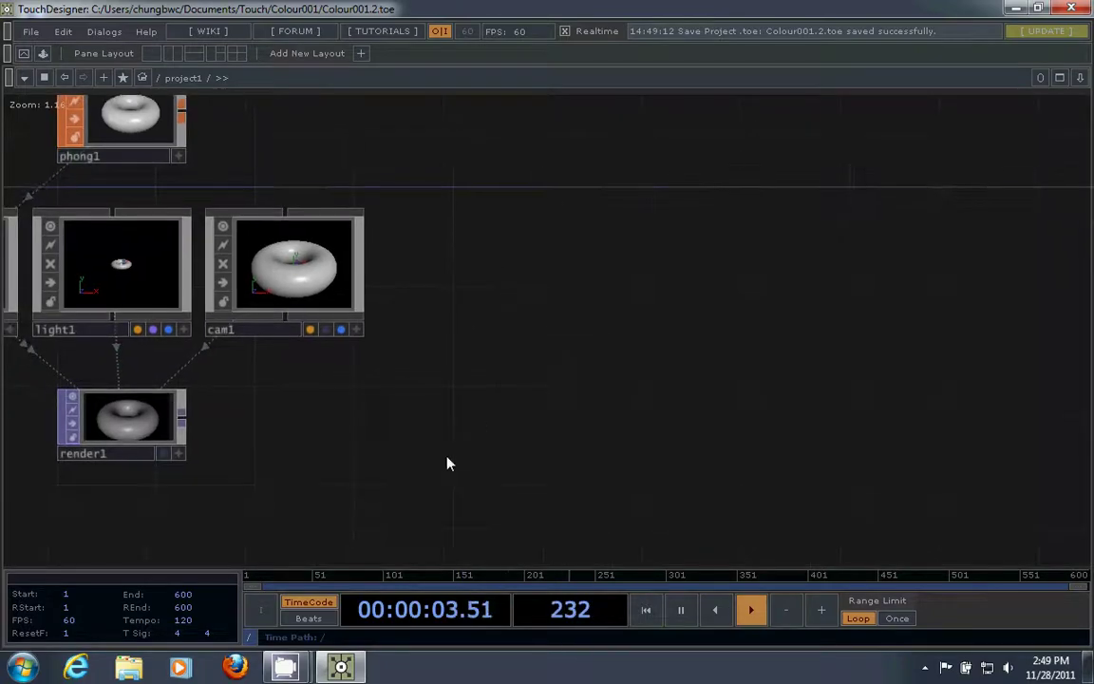
key("Tab")
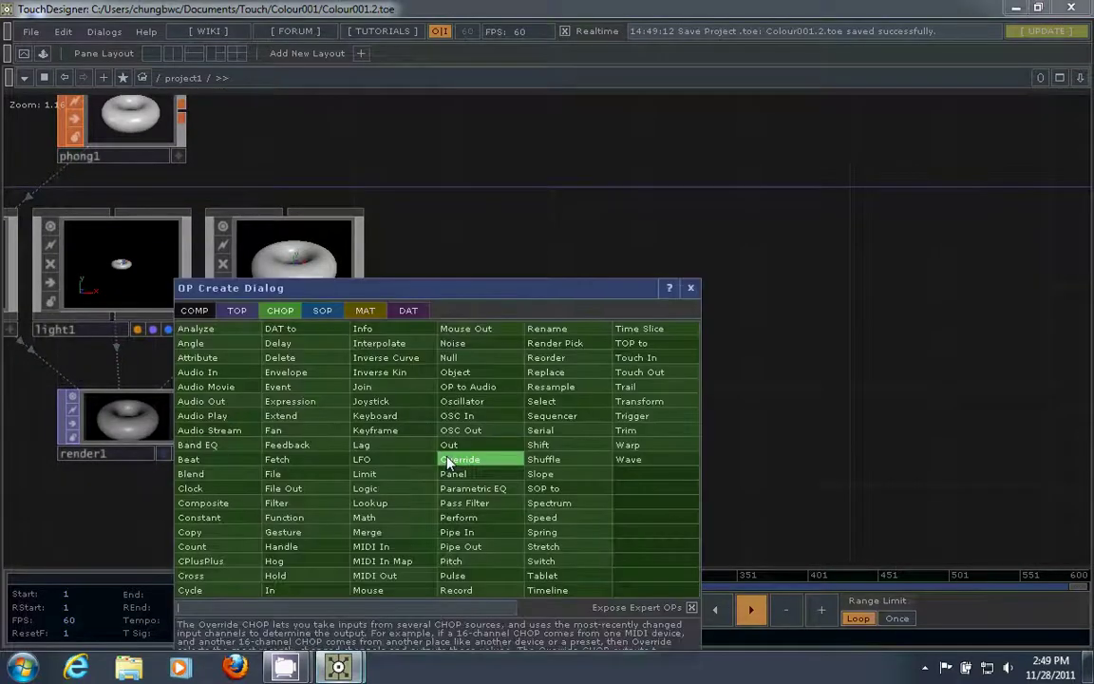
left_click(237, 311)
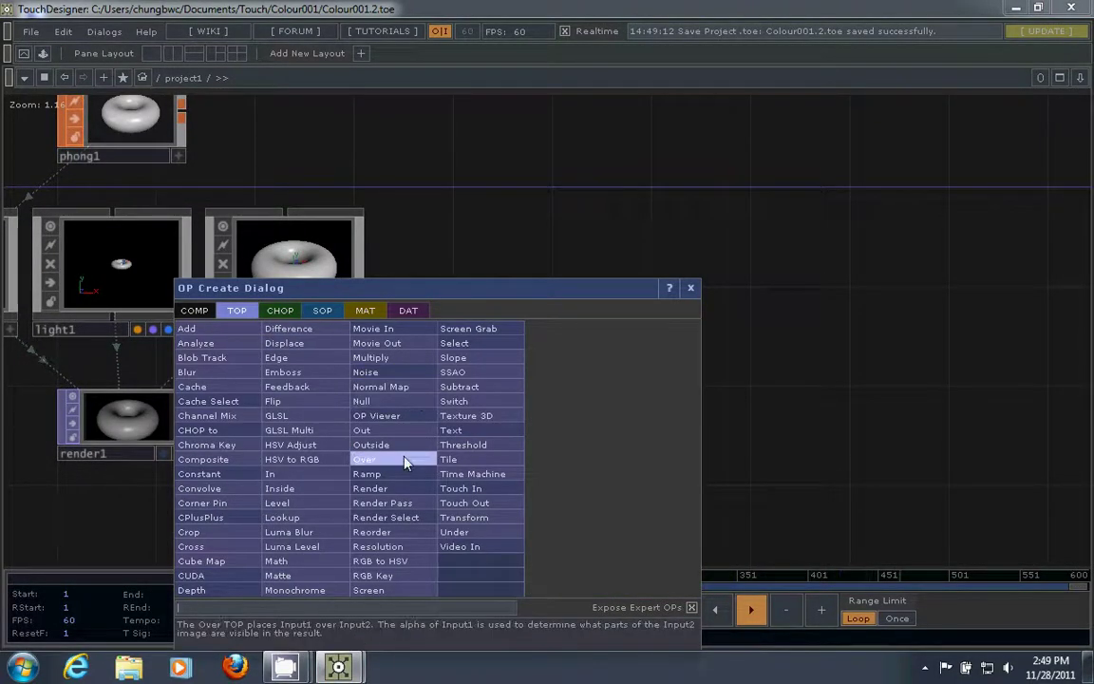
left_click(389, 430)
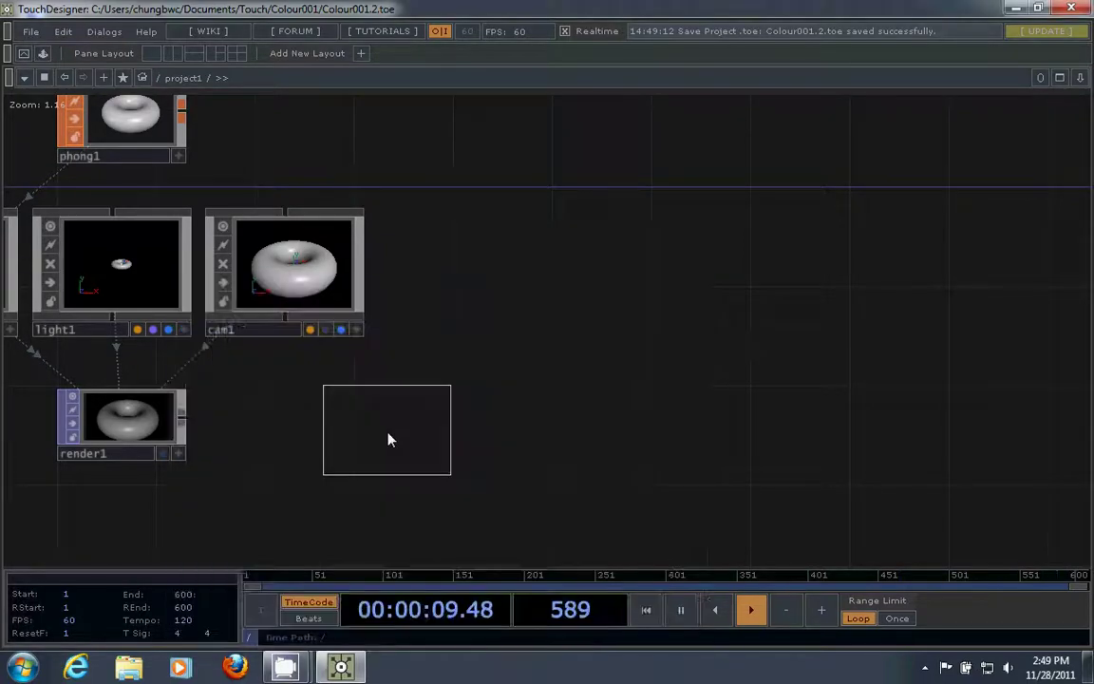
left_click(339, 437)
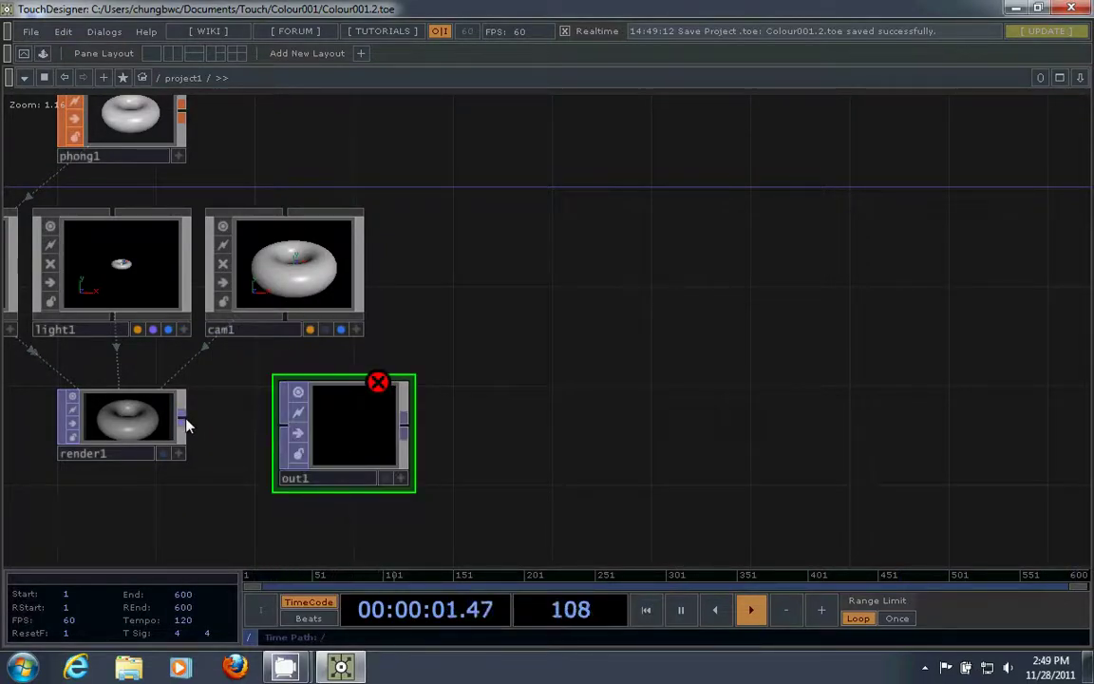
left_click_drag(181, 419, 369, 447)
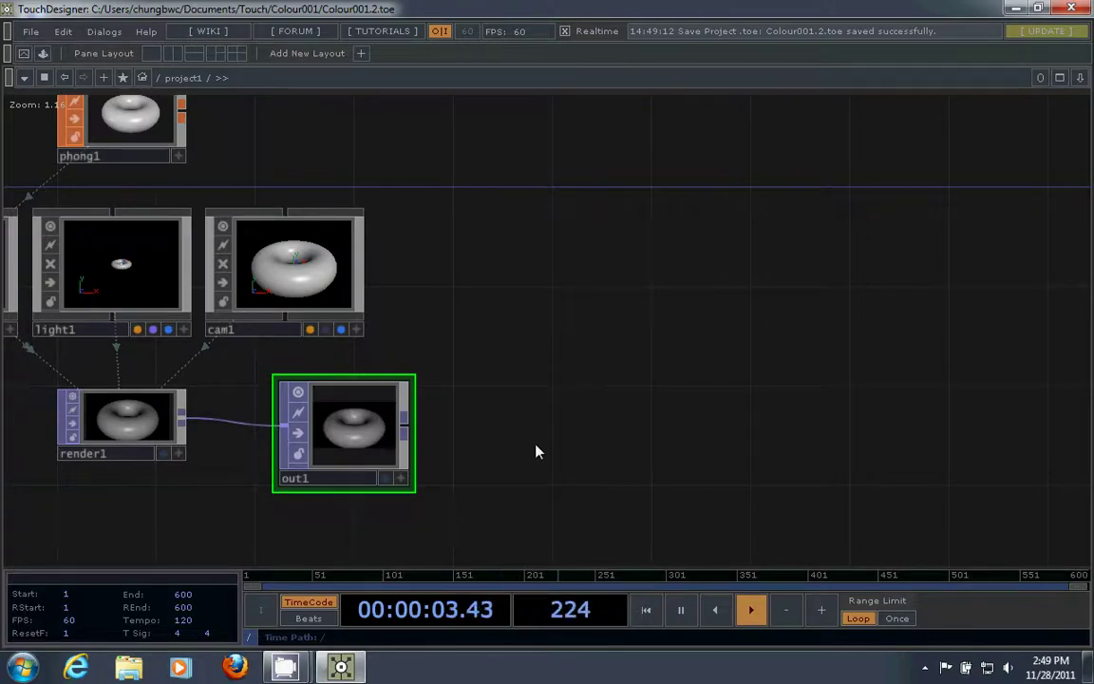
Step: Set render1's custom resolution to 800 x 600
left_click(136, 423)
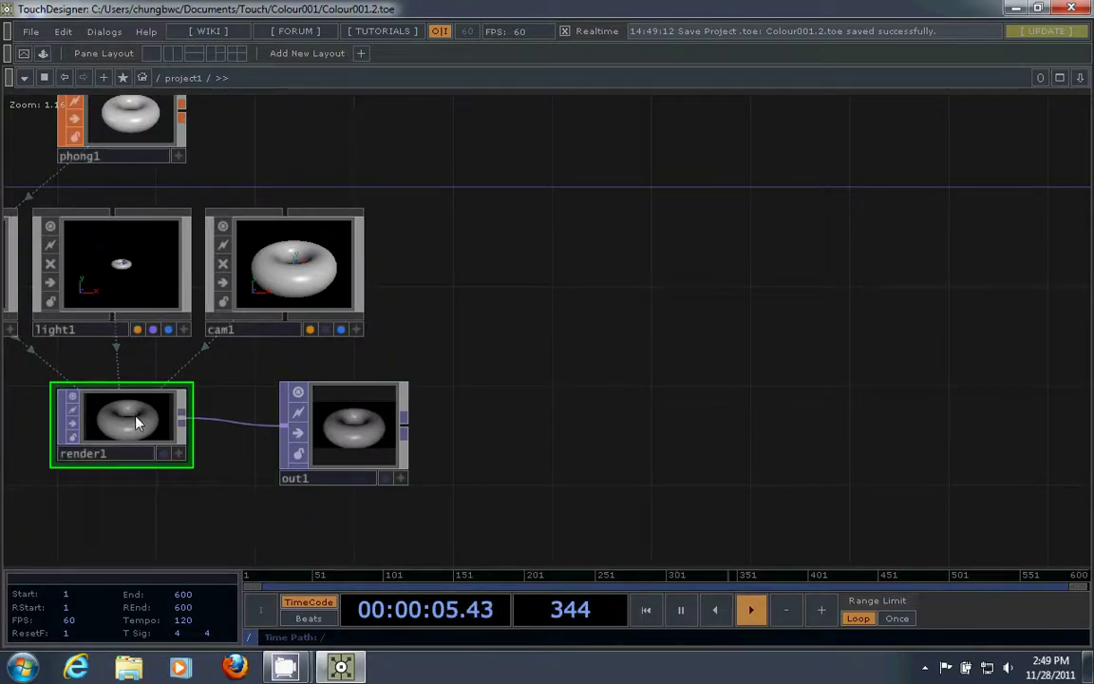
key("p")
left_click(1018, 145)
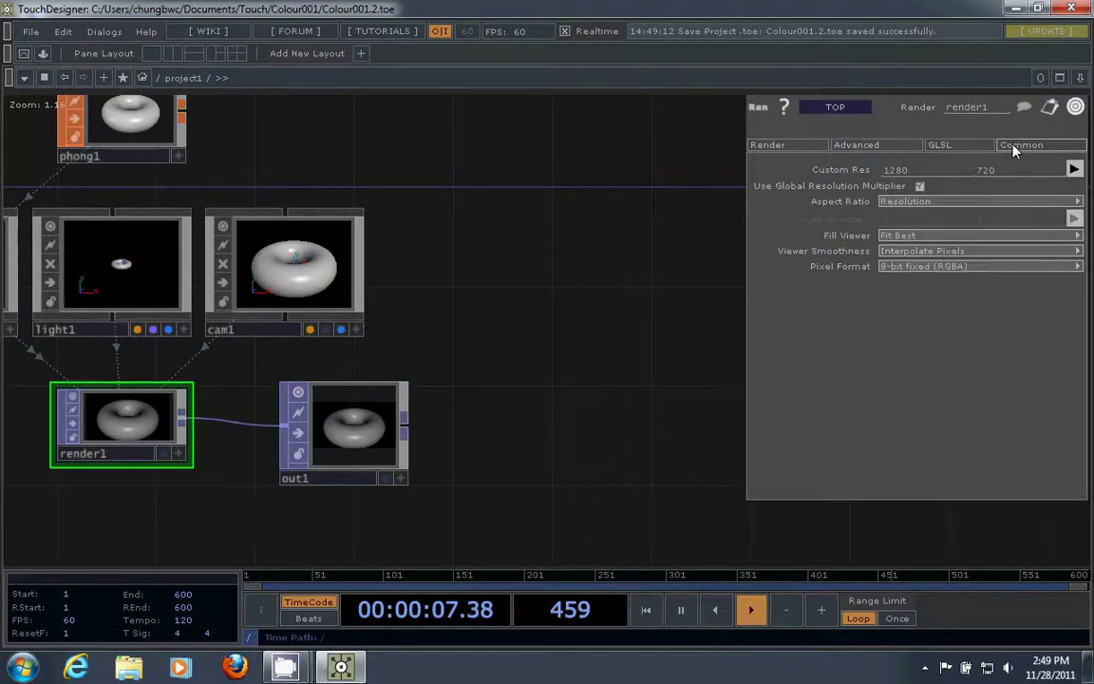
left_click(1076, 169)
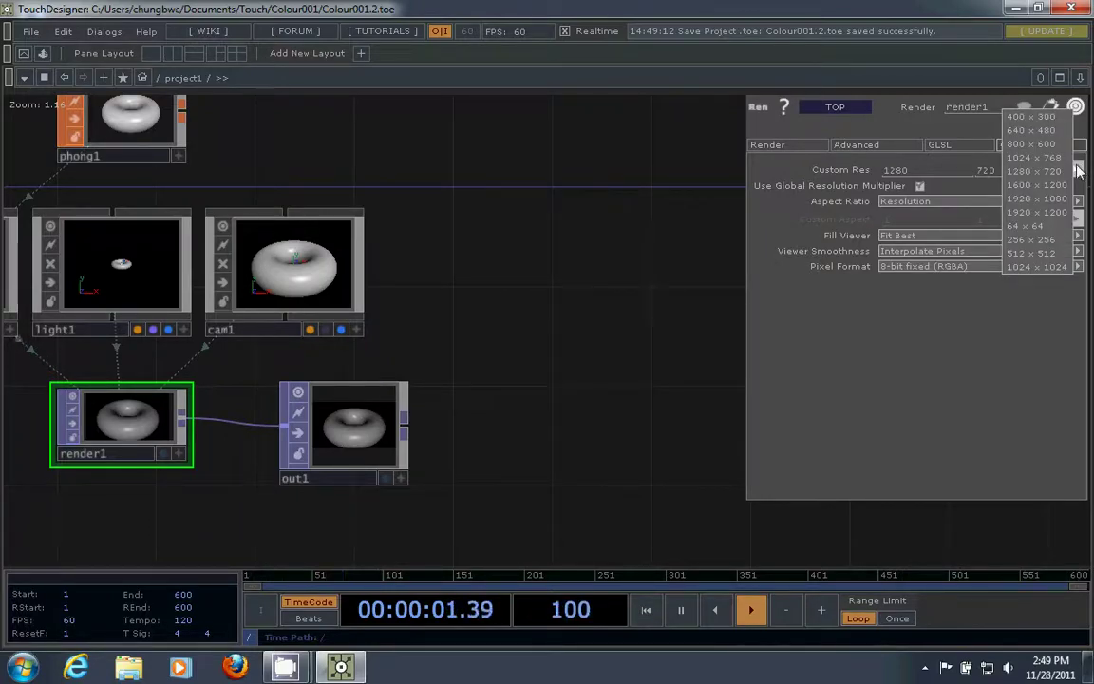
left_click(1047, 144)
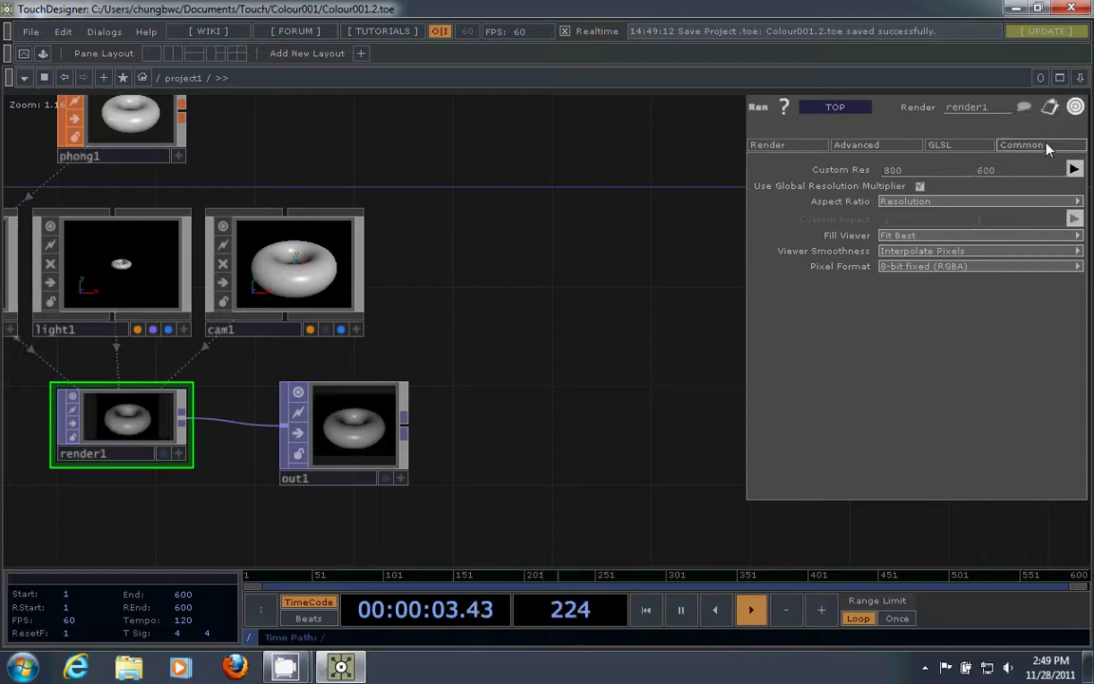
key("p")
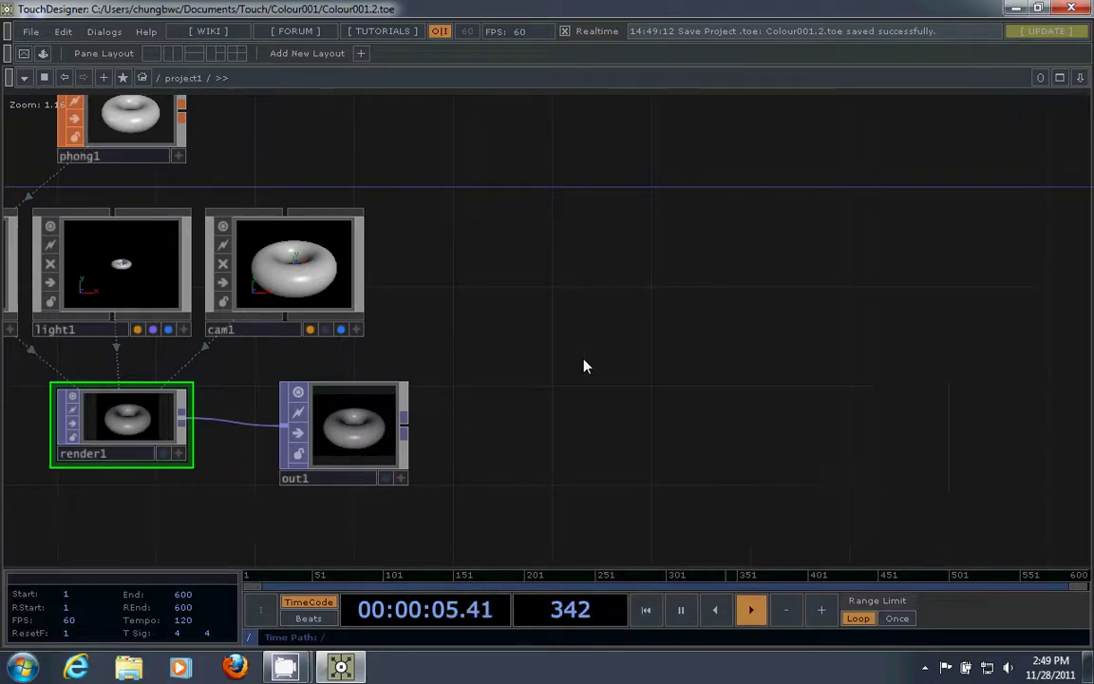
left_click(397, 433)
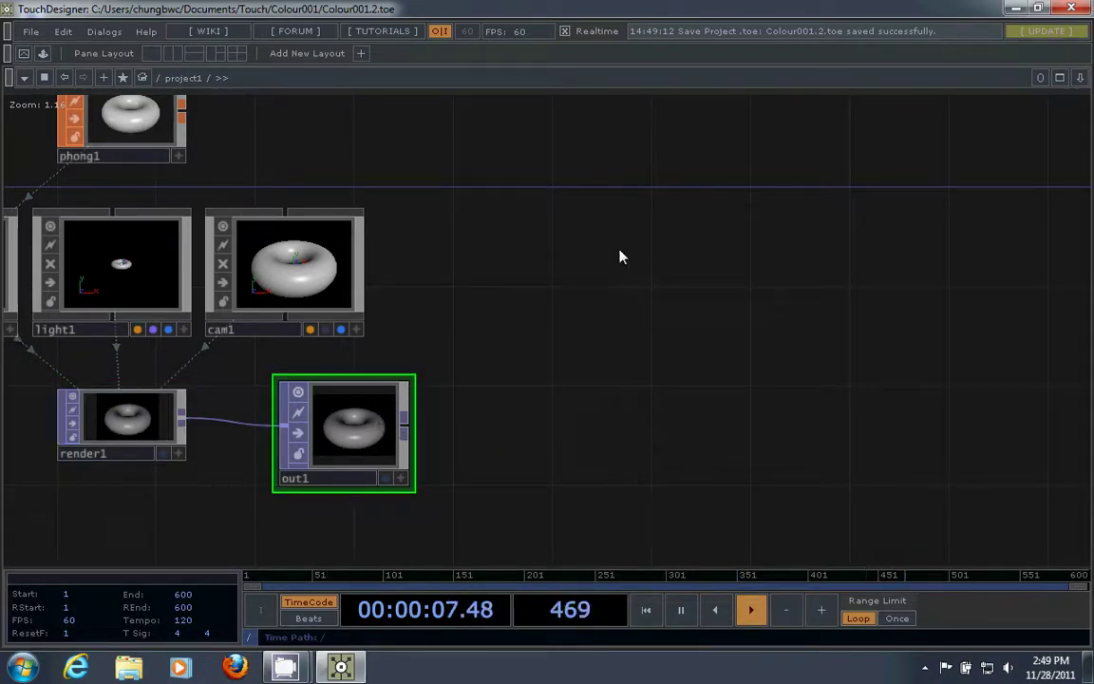
Step: Show phong1's parameters alongside the lookup1 CHOP and make lookup1's viewer active
left_click_drag(625, 247, 684, 455)
left_click_drag(806, 395, 603, 480)
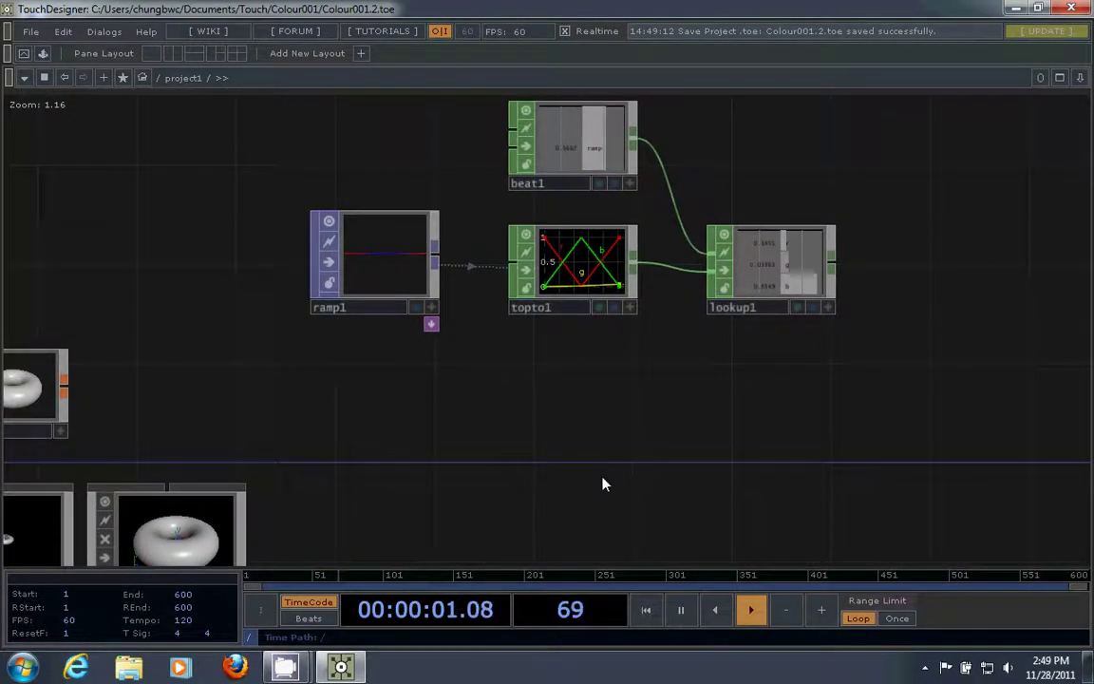
left_click(40, 397)
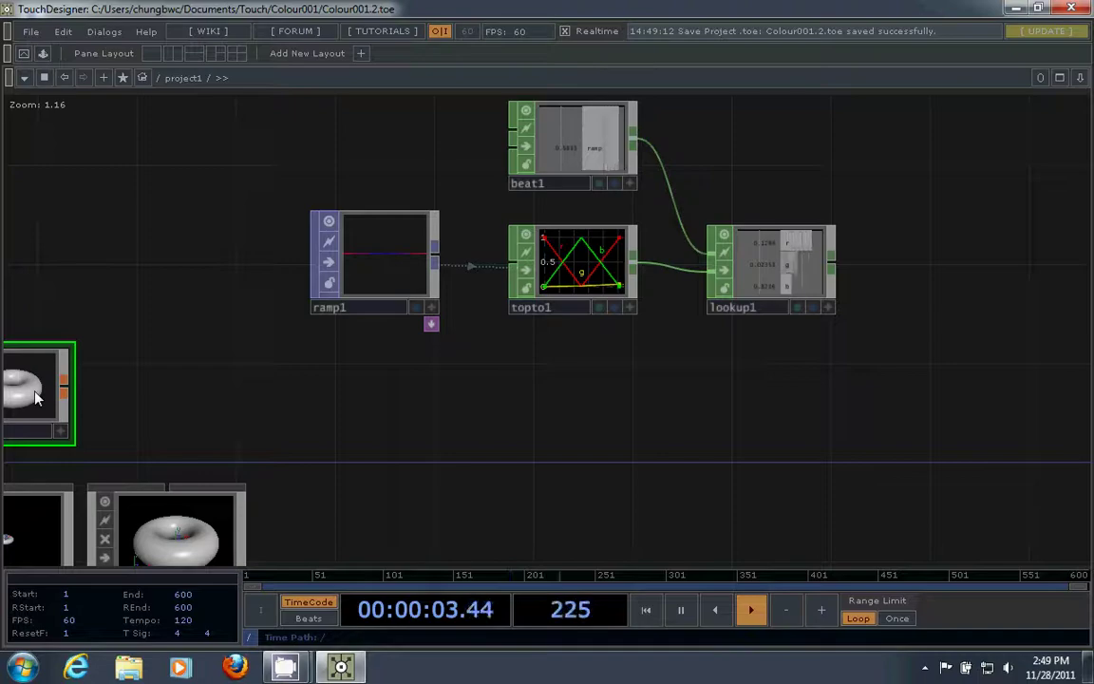
key("p")
left_click_drag(577, 410, 367, 435)
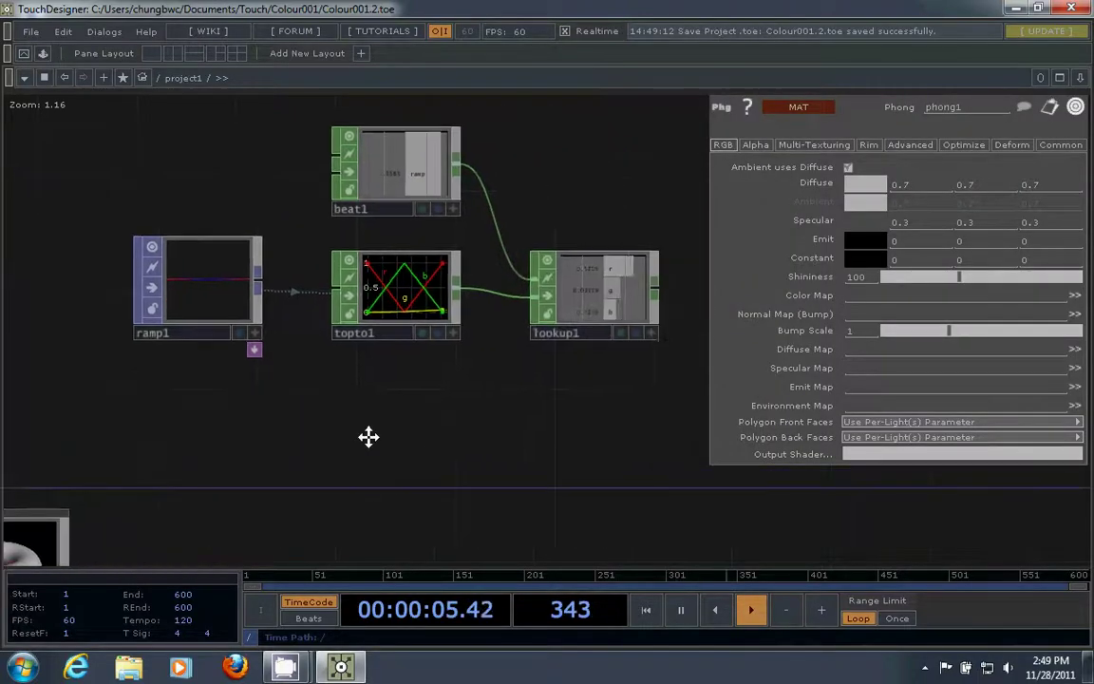
scroll(506, 437, "up", 4)
scroll(506, 436, "up", 4)
left_click_drag(560, 325, 534, 396)
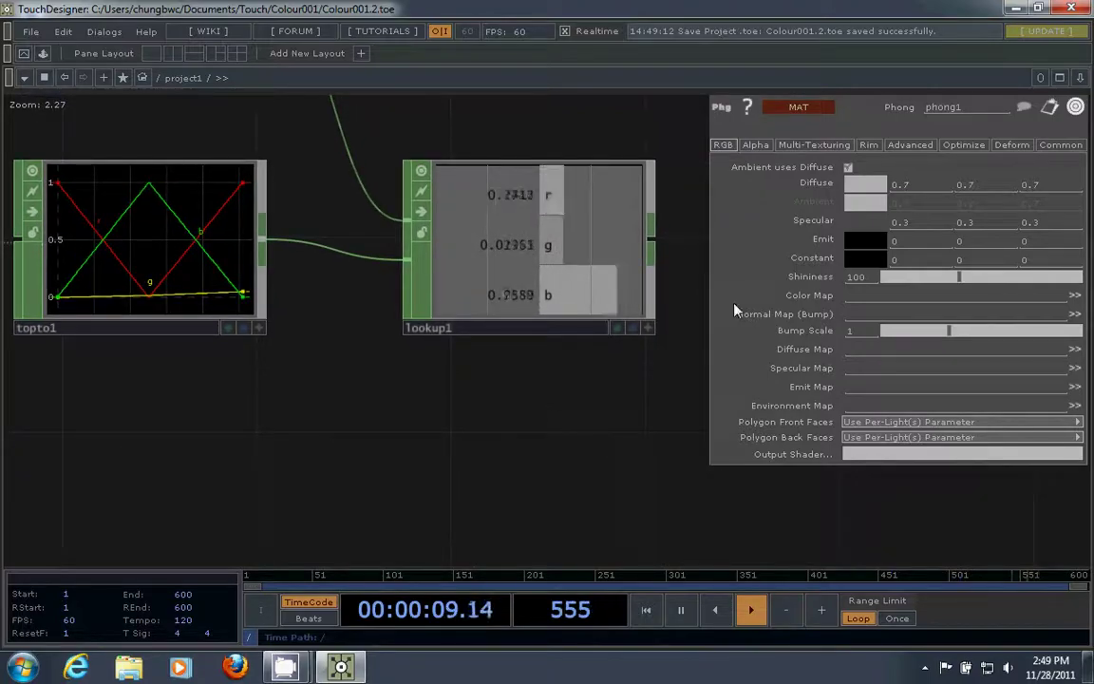
left_click(647, 328)
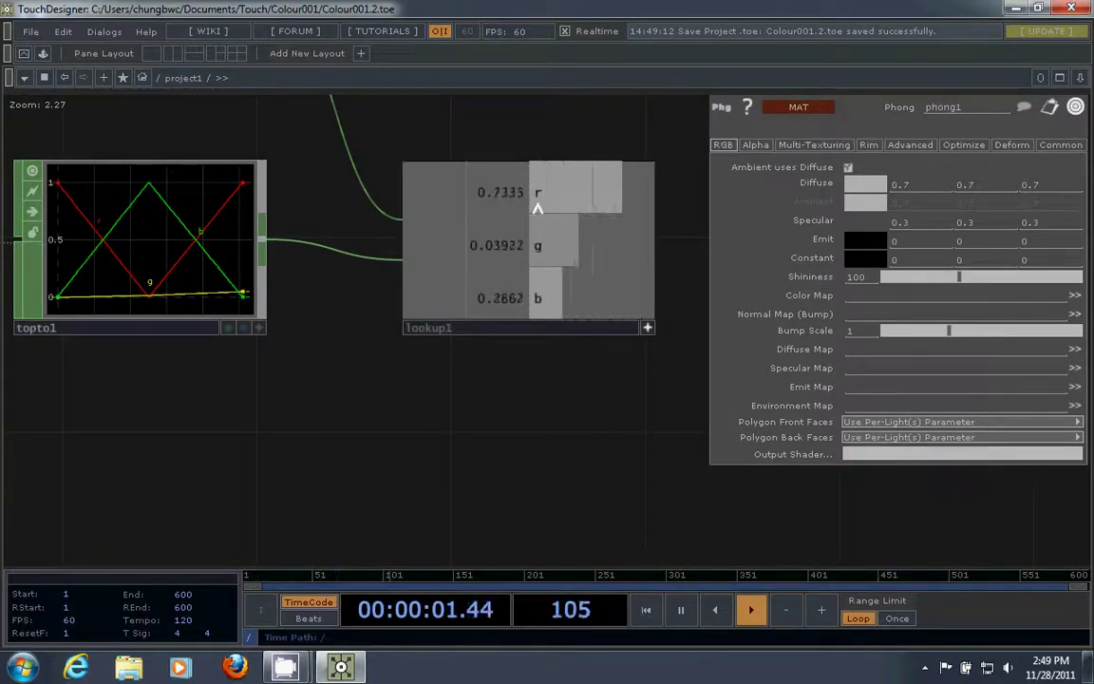
Step: Export lookup1's r, g and b channels to the red, green and blue Diffuse values of phong1
left_click_drag(542, 190, 866, 182)
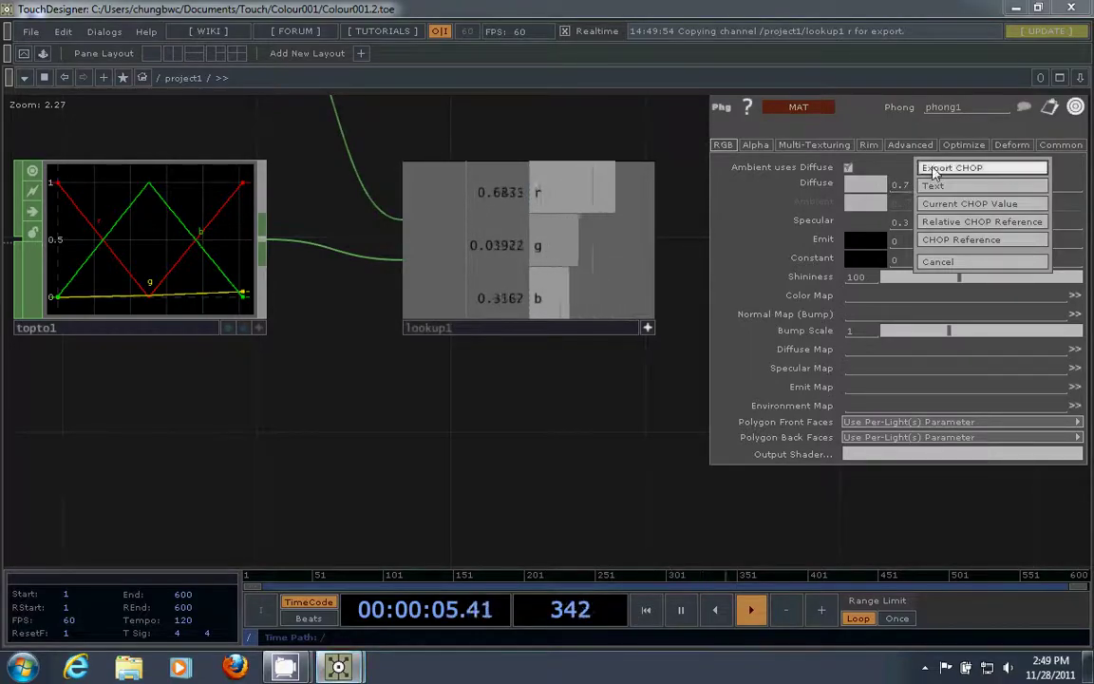
left_click(940, 168)
left_click_drag(537, 248, 968, 187)
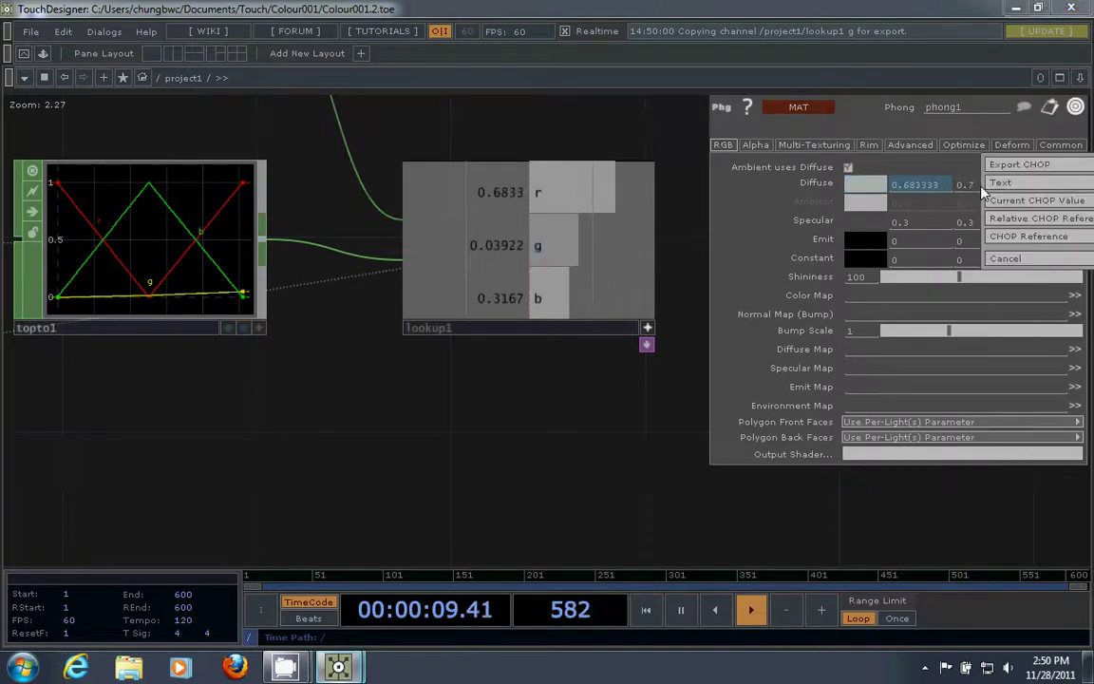
left_click(931, 172)
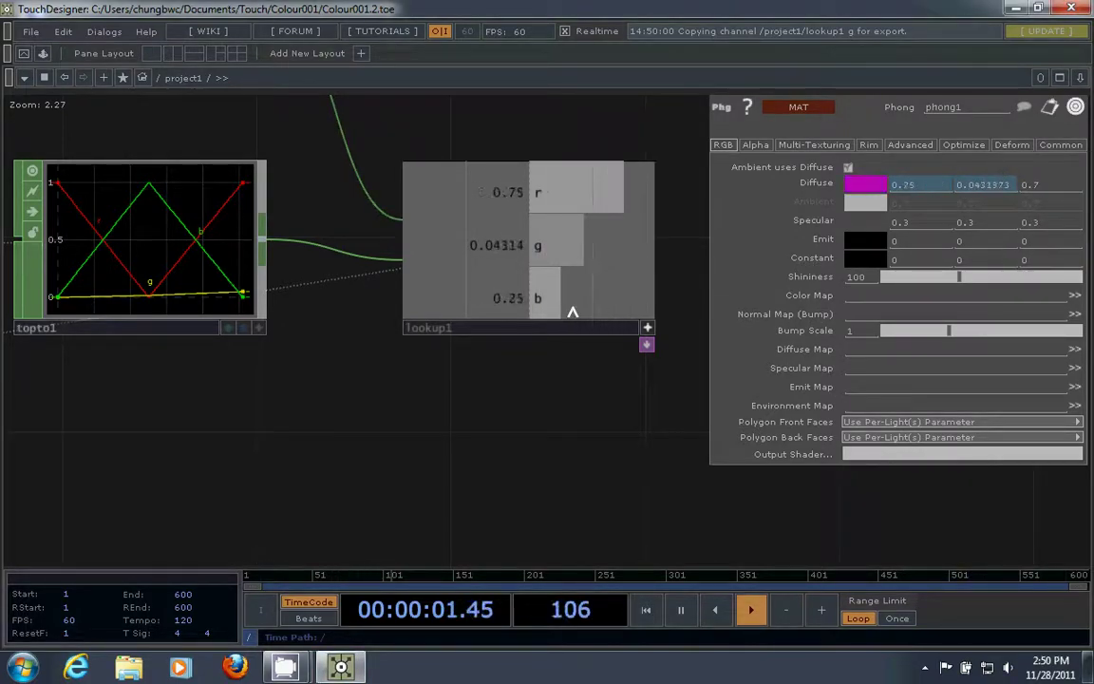
left_click_drag(540, 299, 1033, 184)
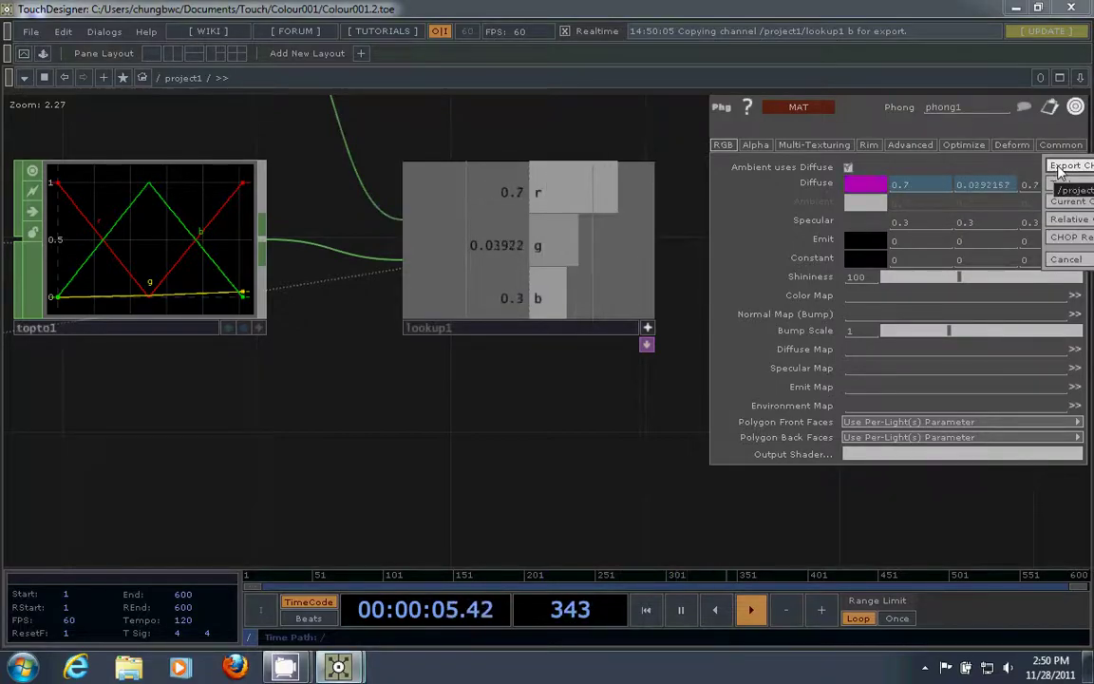
left_click(1056, 167)
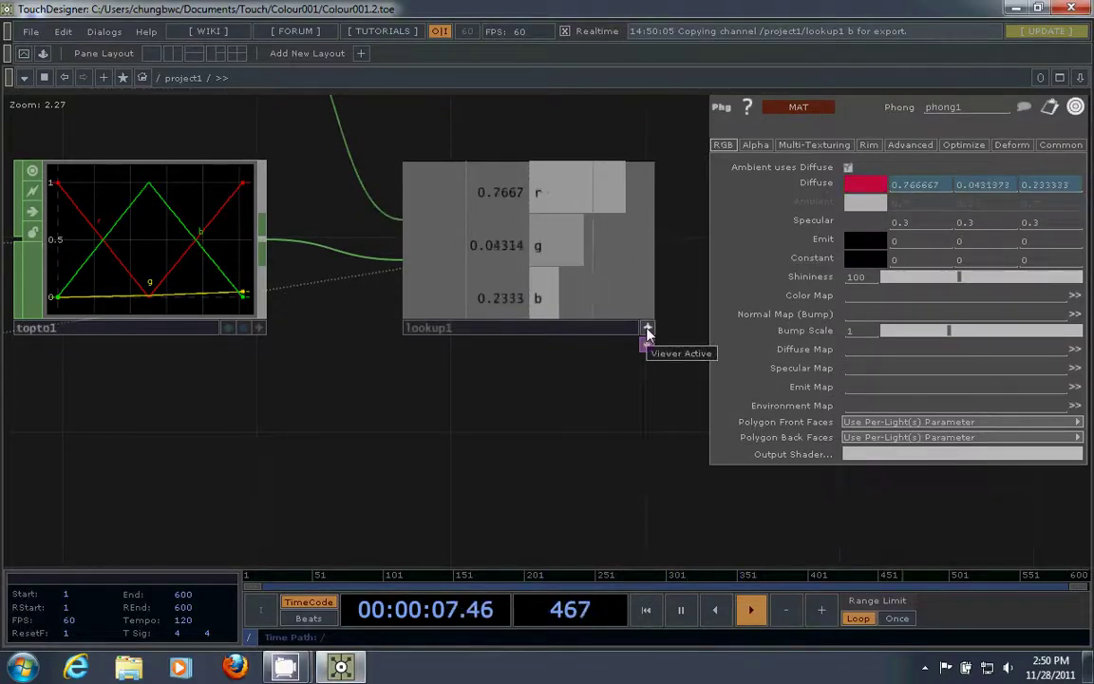
scroll(329, 398, "down", 3)
scroll(334, 456, "down", 2)
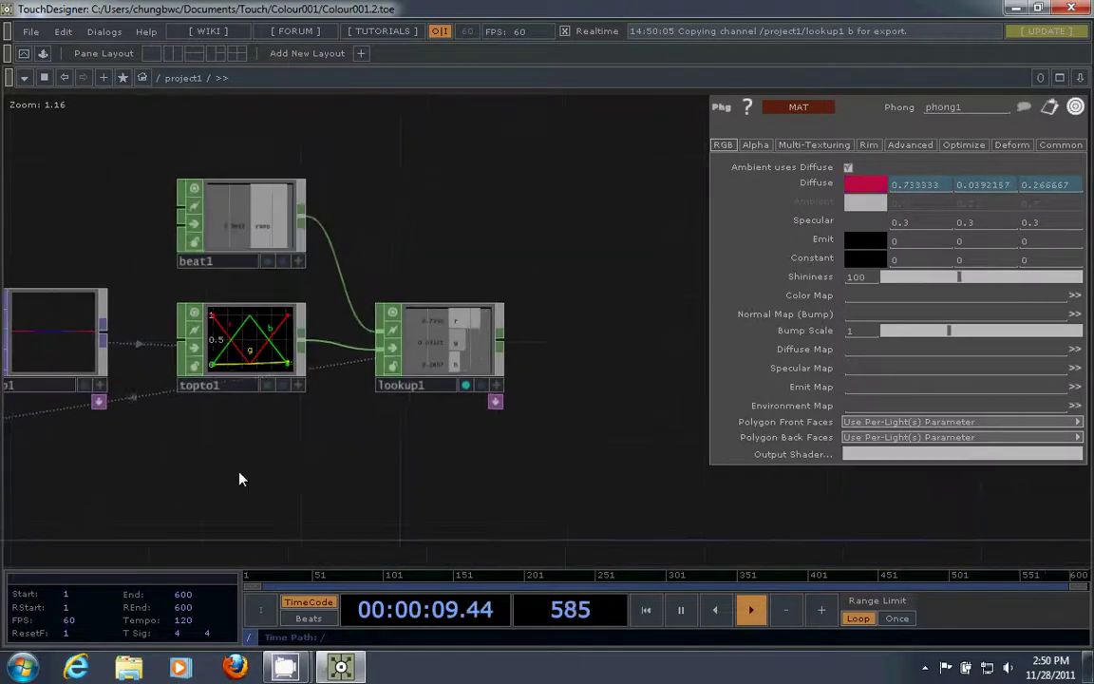
Step: Set the Period of the beat1 CHOP to 40
left_click(167, 413)
left_click_drag(406, 422, 658, 334)
left_click_drag(738, 303, 640, 441)
left_click_drag(854, 398, 708, 526)
left_click(613, 225)
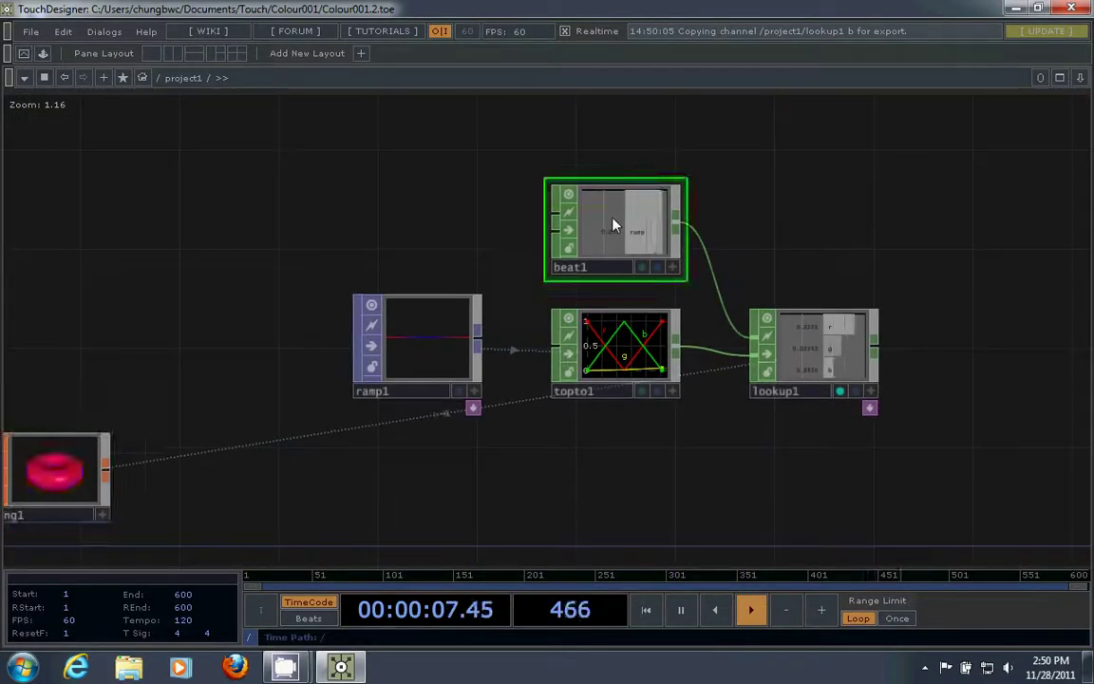
key("p")
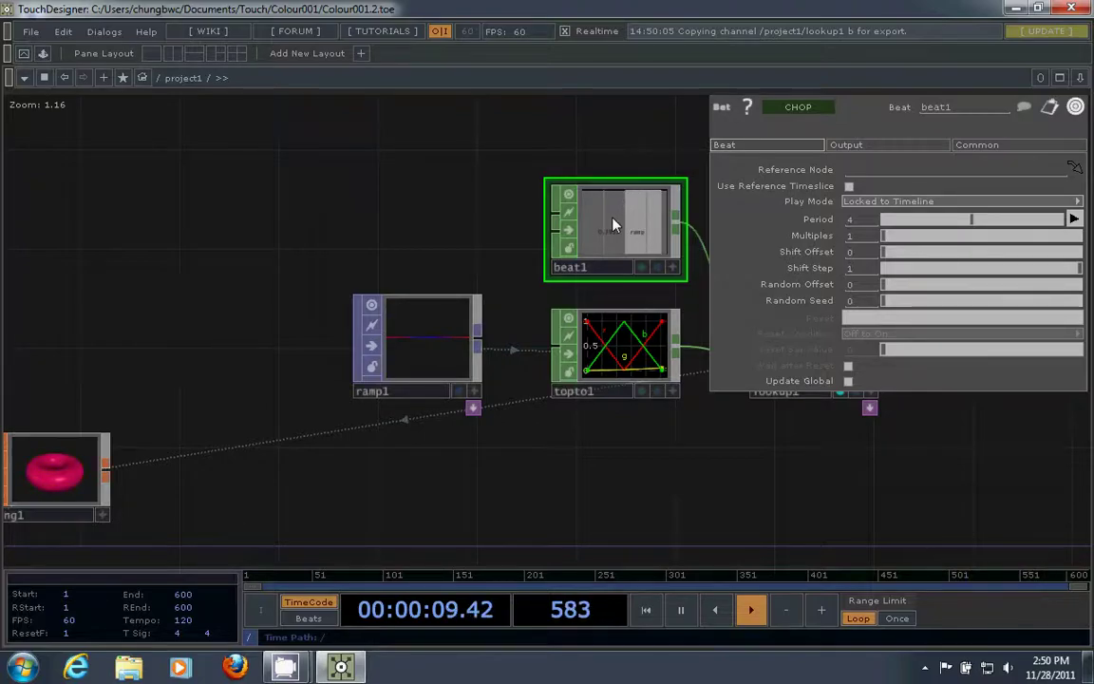
left_click(852, 219)
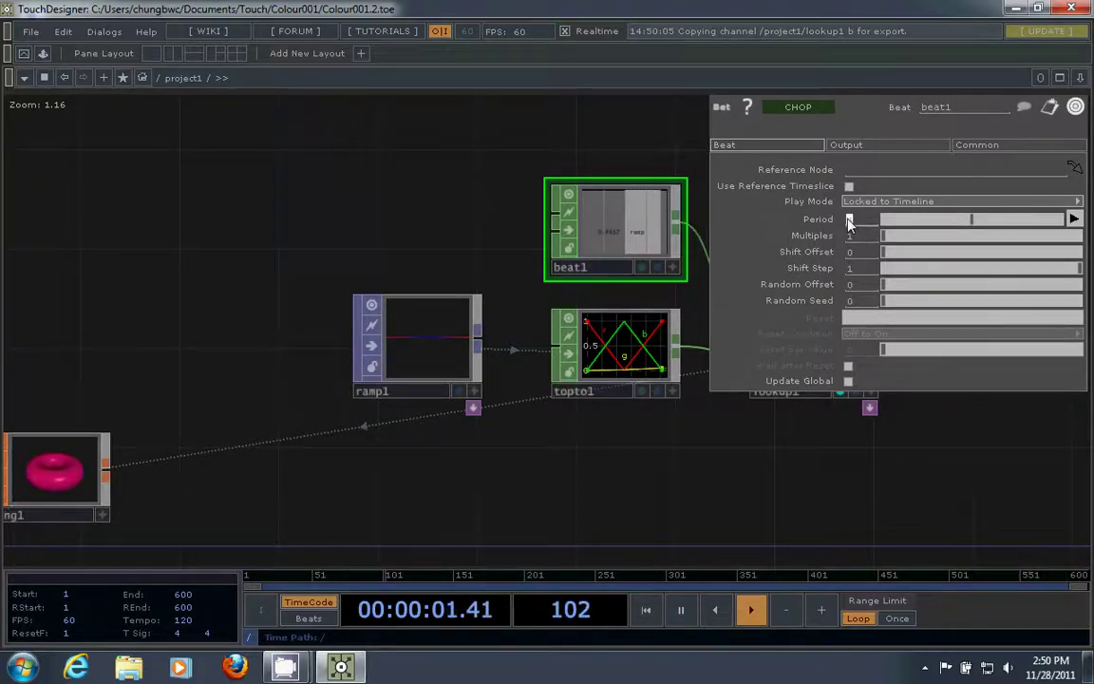
type("40")
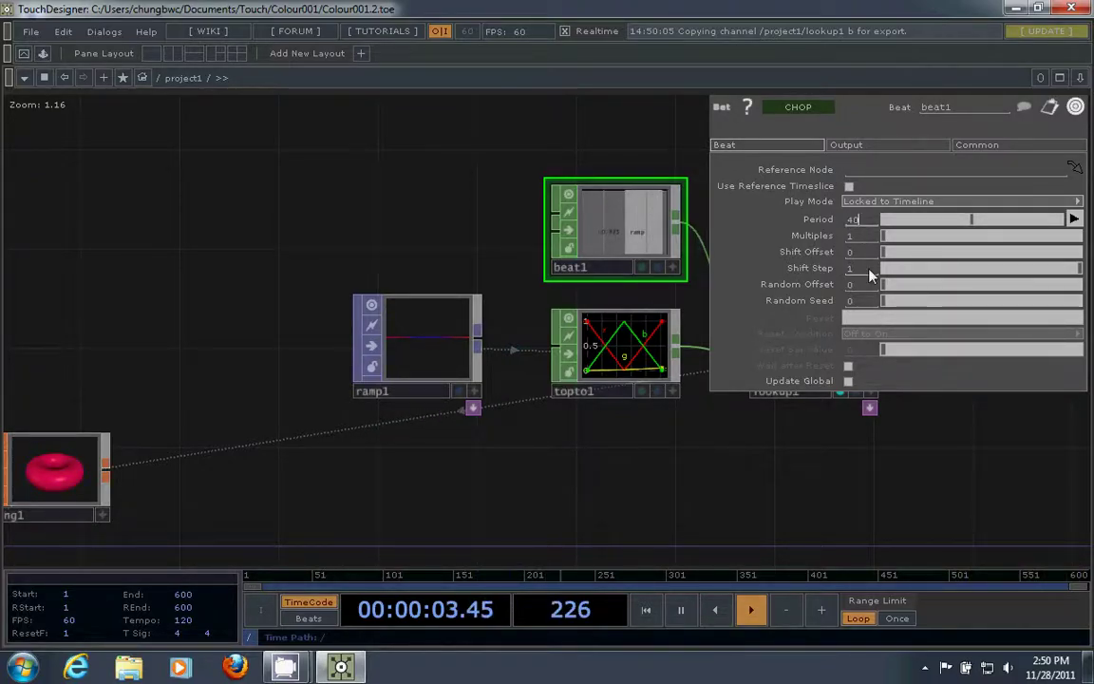
key("Return")
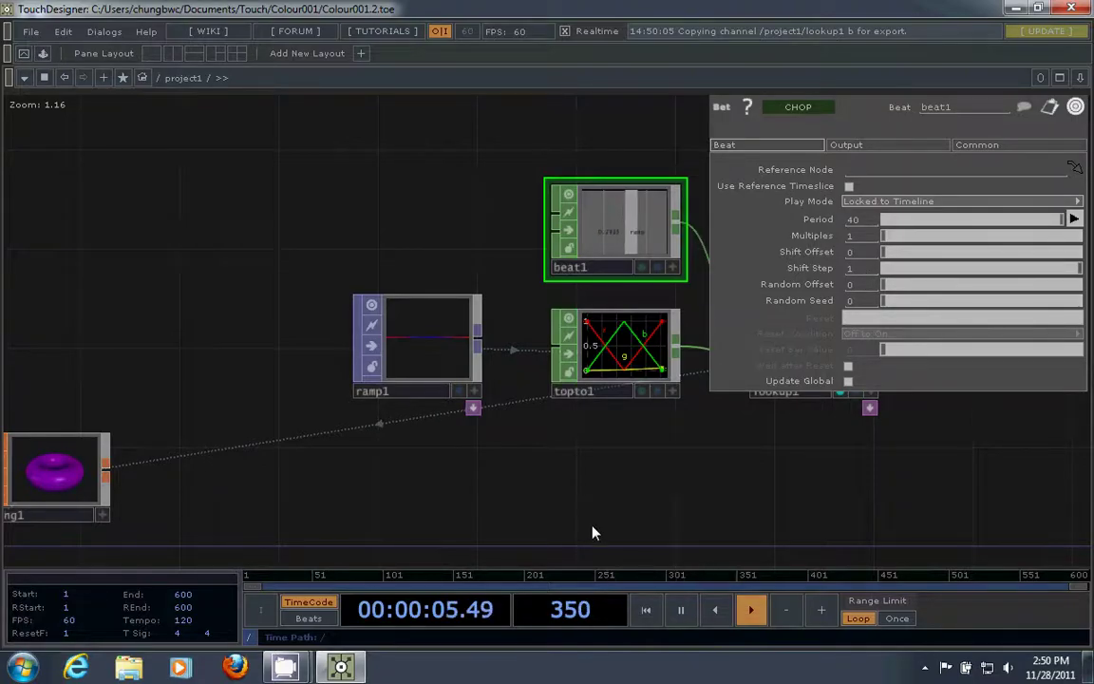
Step: View out1's animated torus in a separate viewer window, and close the window
left_click_drag(466, 434, 691, 367)
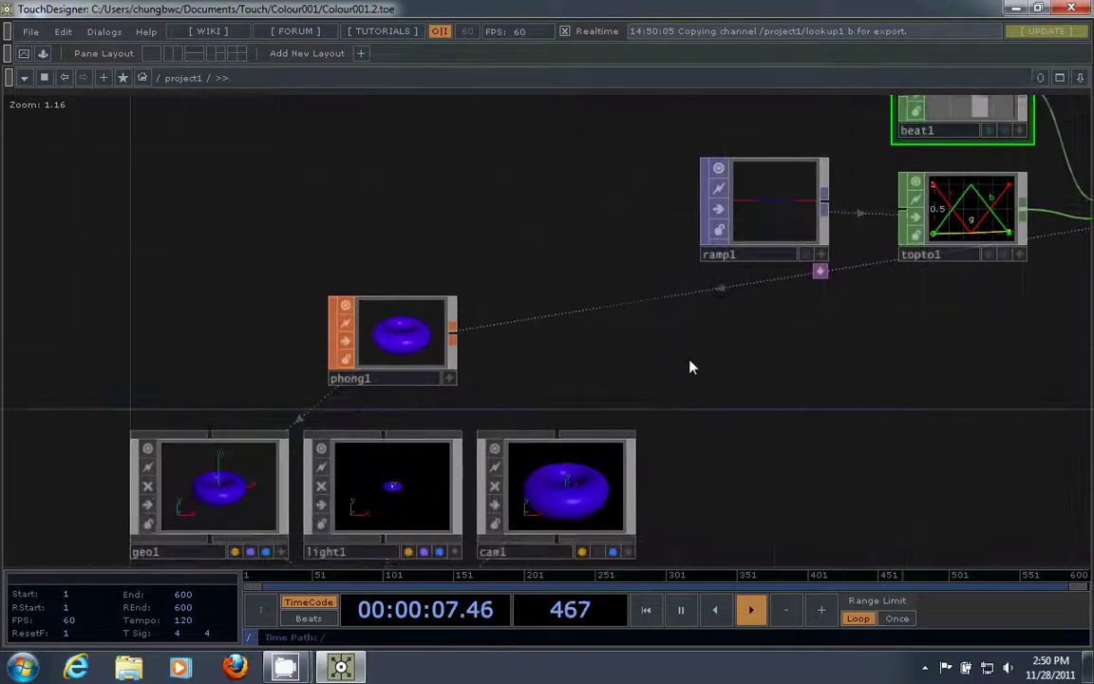
left_click_drag(817, 478, 767, 250)
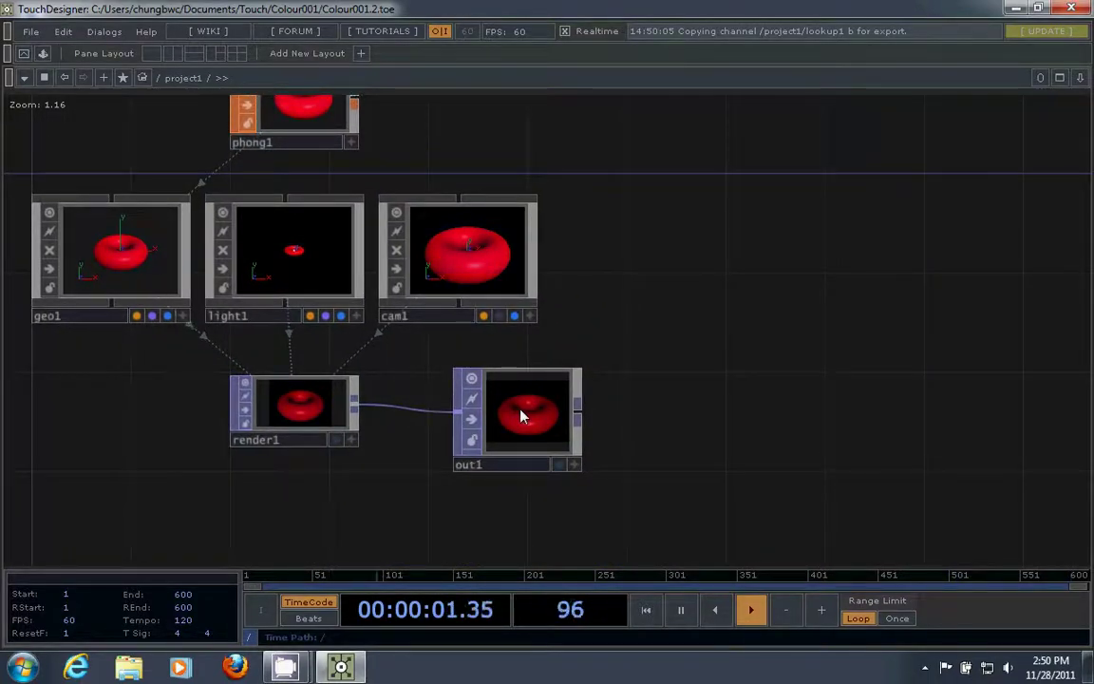
right_click(522, 415)
left_click(548, 407)
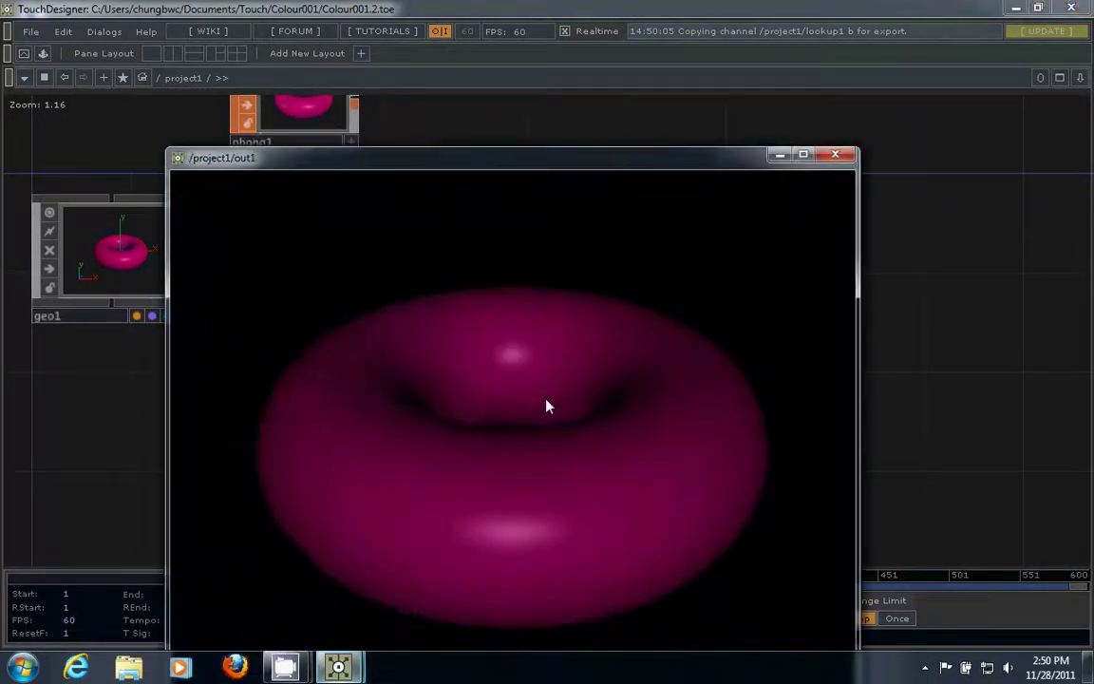
left_click_drag(572, 166, 631, 73)
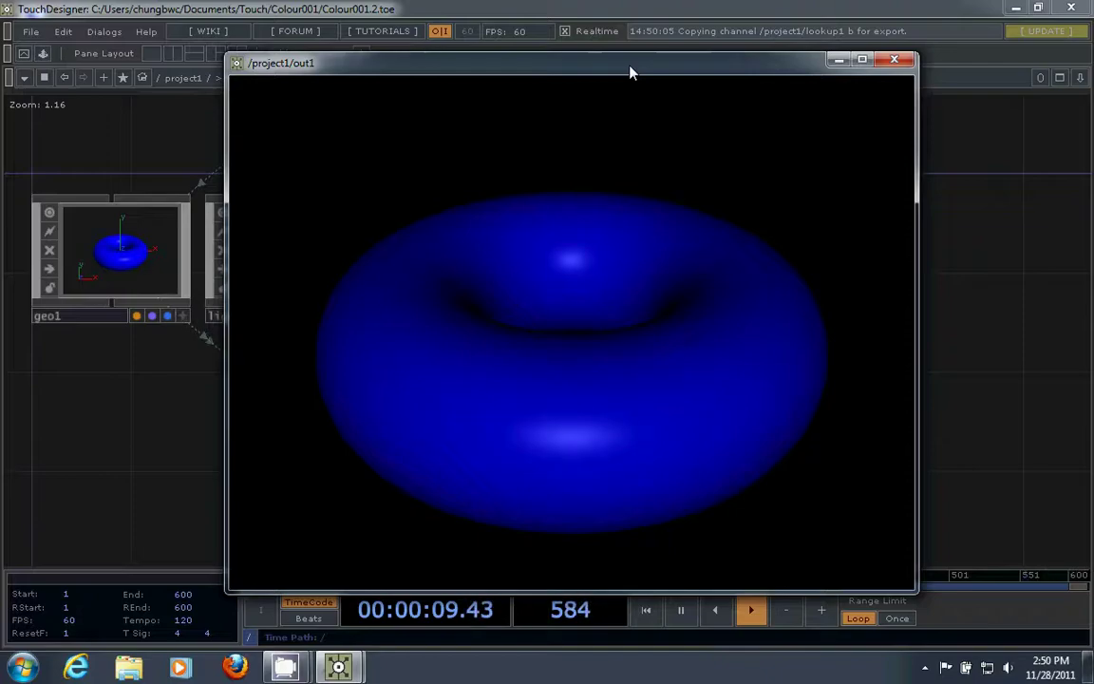
left_click(893, 63)
left_click_drag(785, 182, 684, 430)
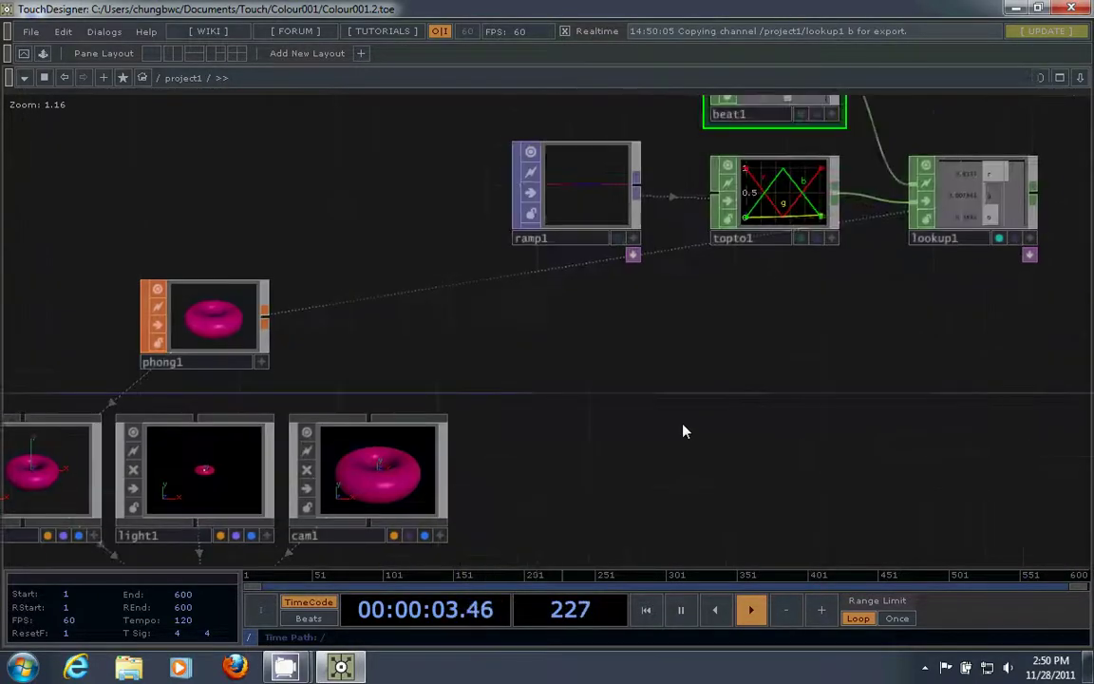
scroll(594, 399, "down", 3)
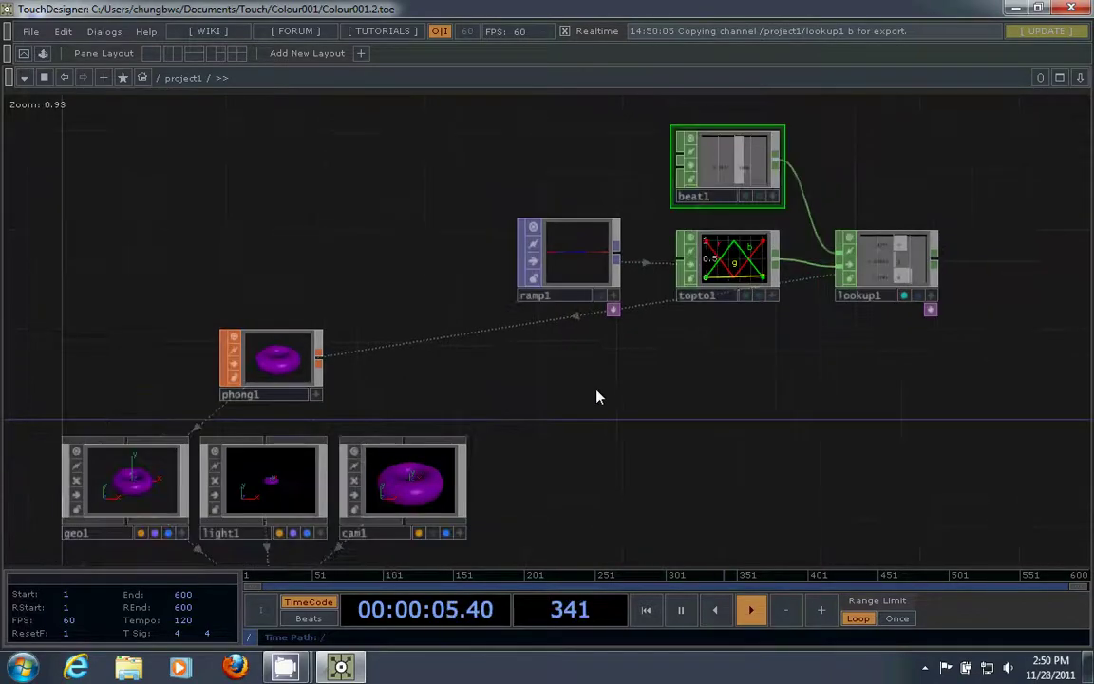
left_click_drag(648, 358, 733, 374)
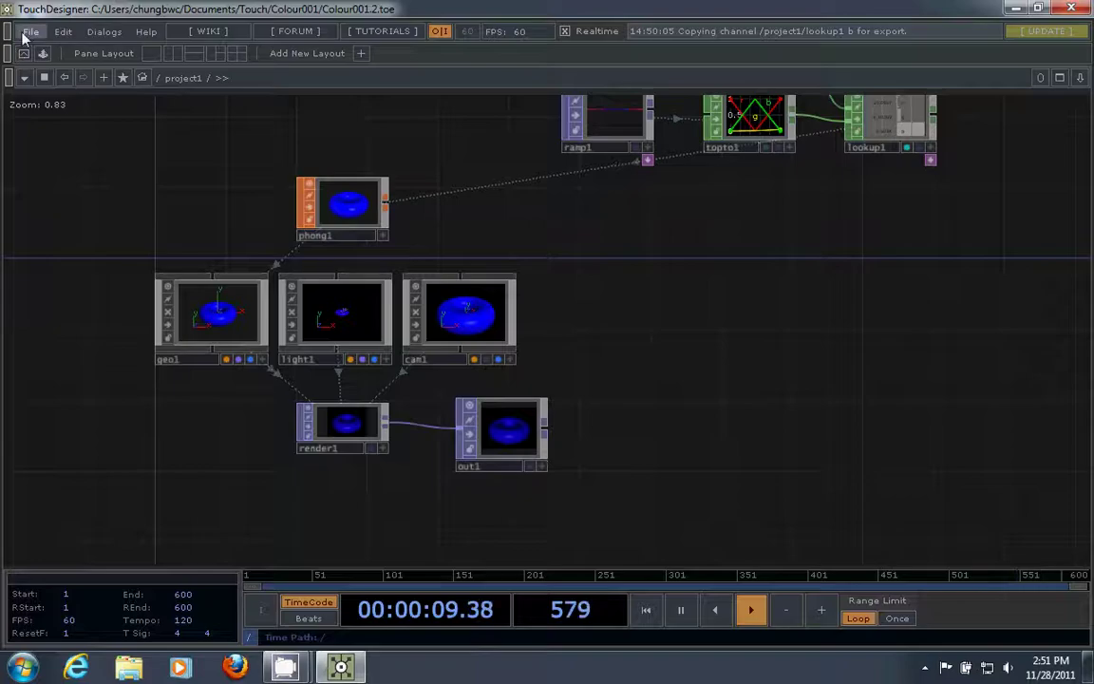
left_click(1013, 9)
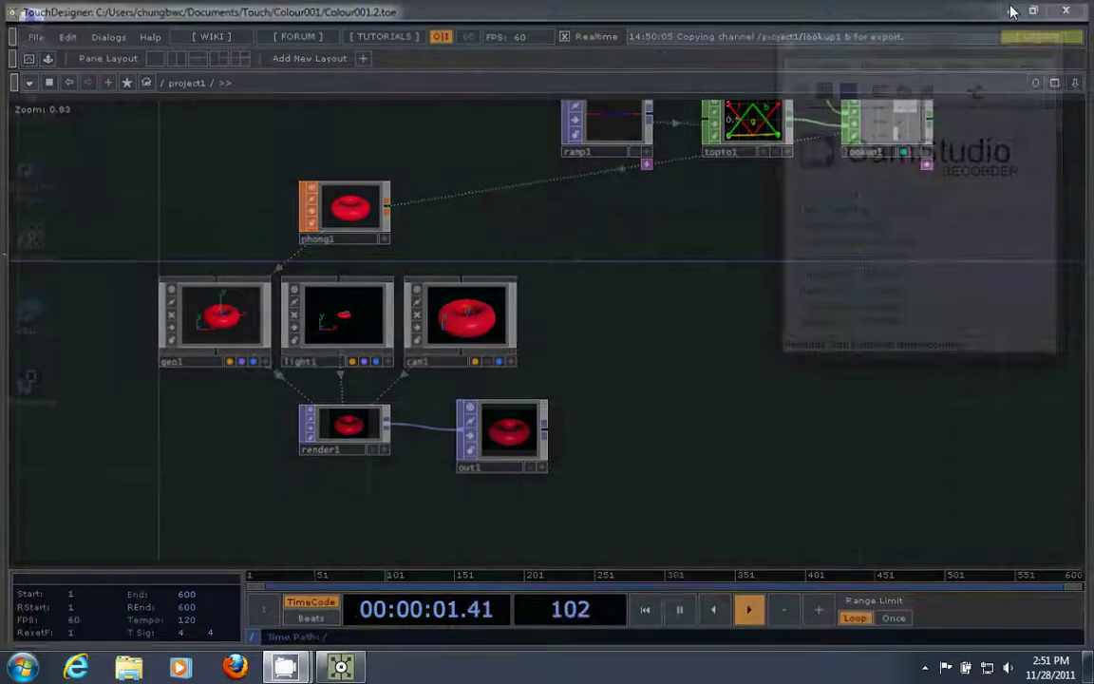